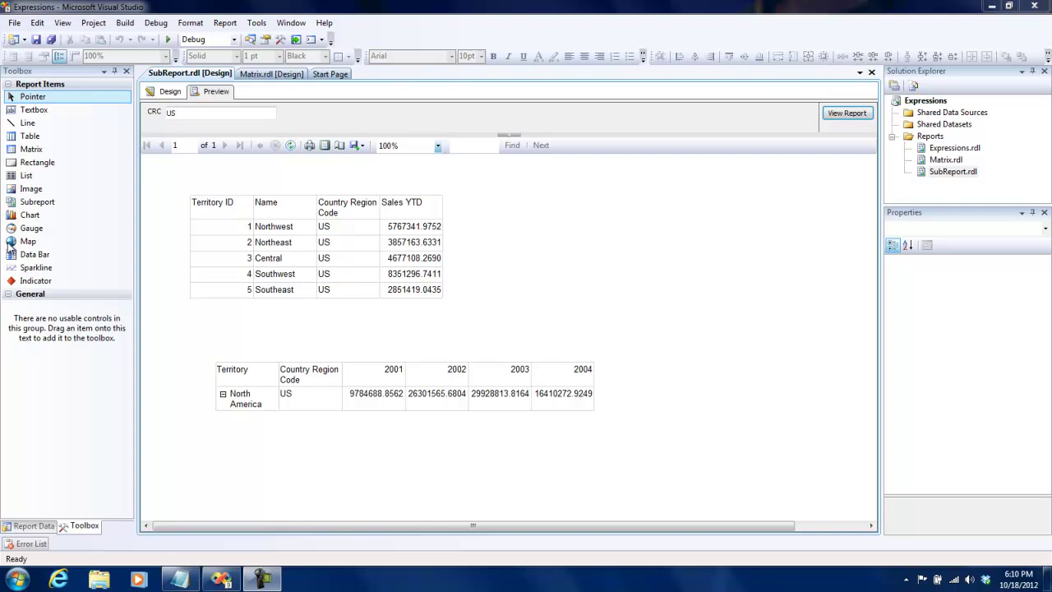
- Select the Reports folder in Solution Explorer while SubReport previews for US
{"action": "left_click", "coordinate": [907, 140]}
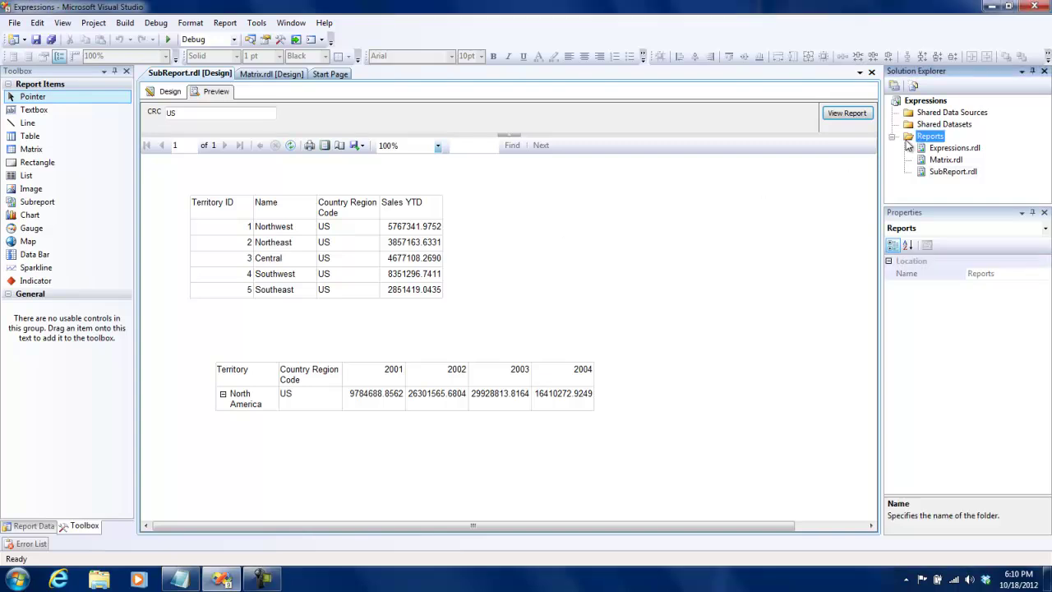
- Add a new report item named Graphs.rdl to the Reports folder
{"action": "right_click", "coordinate": [907, 144]}
{"action": "mouse_move", "coordinate": [936, 164]}
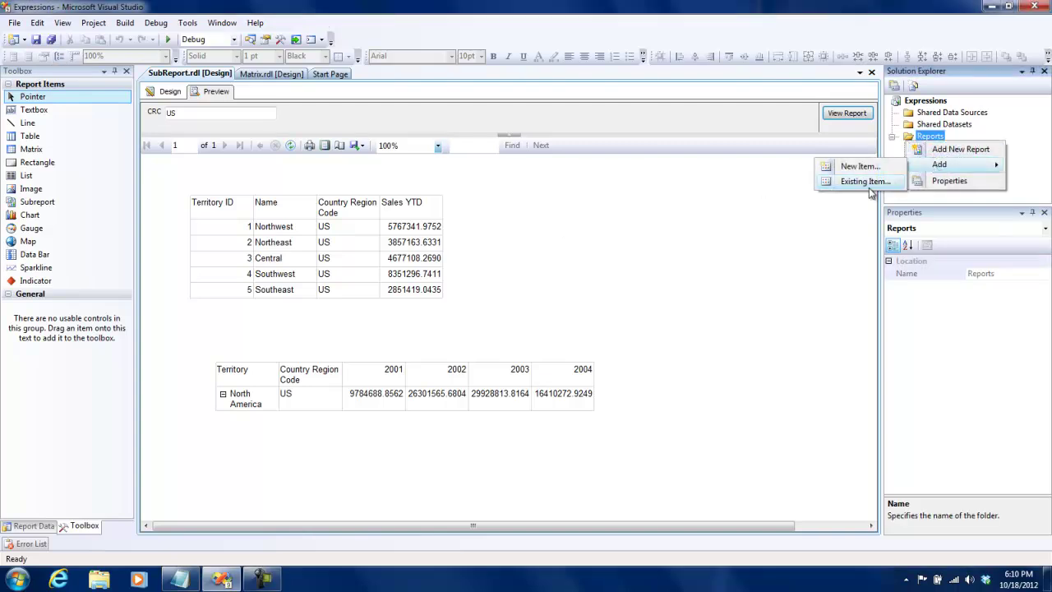
{"action": "left_click", "coordinate": [858, 166]}
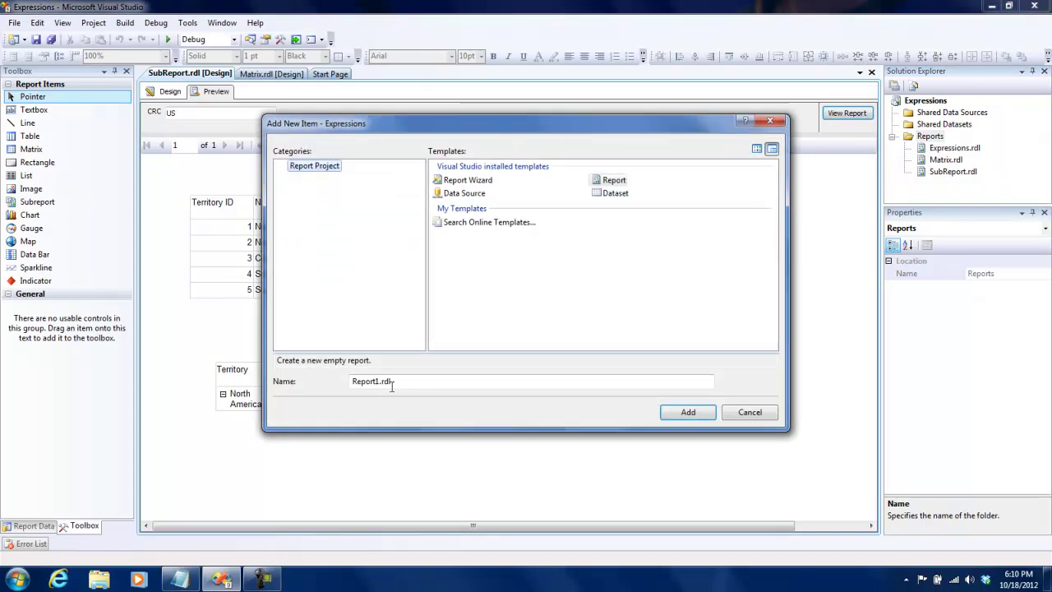
{"action": "left_click", "coordinate": [381, 385]}
{"action": "left_click_drag", "start_coordinate": [381, 385], "coordinate": [284, 388]}
{"action": "type", "text": "G"}
{"action": "key", "text": "BackSpace"}
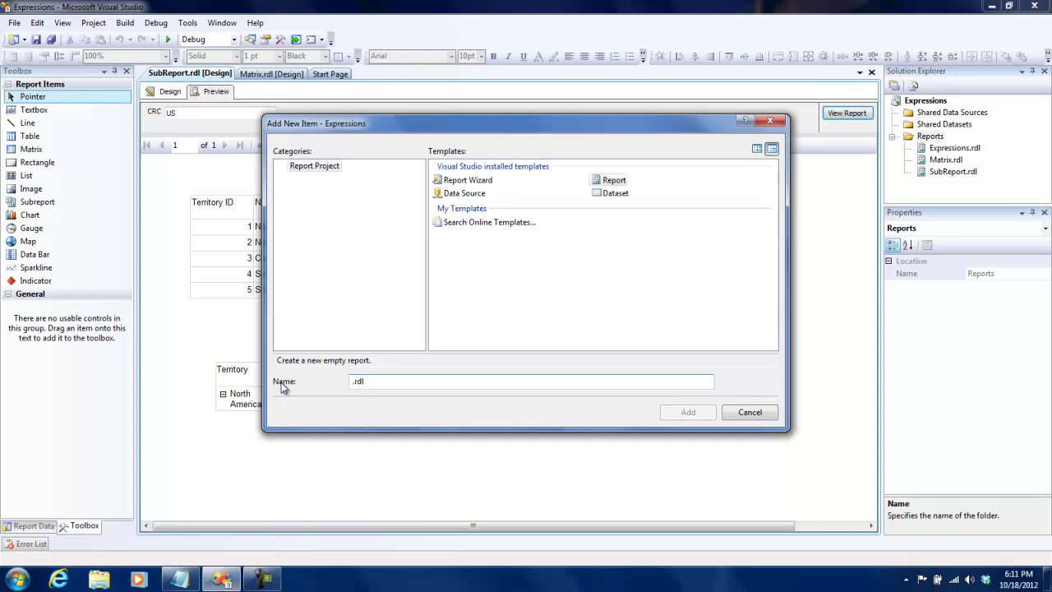
{"action": "type", "text": "Graphs"}
{"action": "key", "text": "Return"}
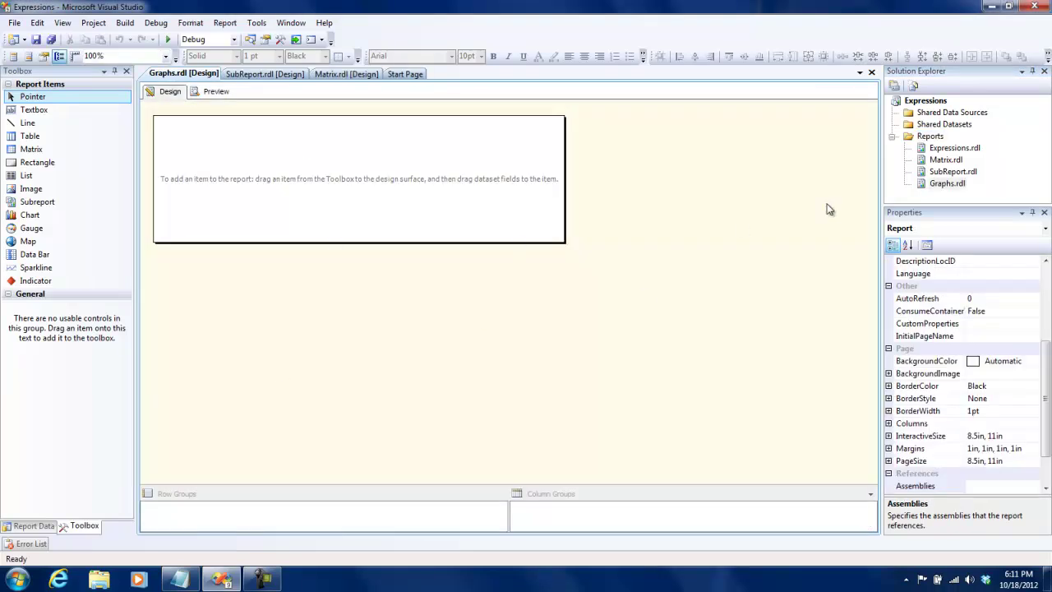
- Copy the full SQL query from Matrix.rdl's DataSet1 properties, then cancel the dialog
{"action": "left_click", "coordinate": [946, 161]}
{"action": "double_click", "coordinate": [945, 161]}
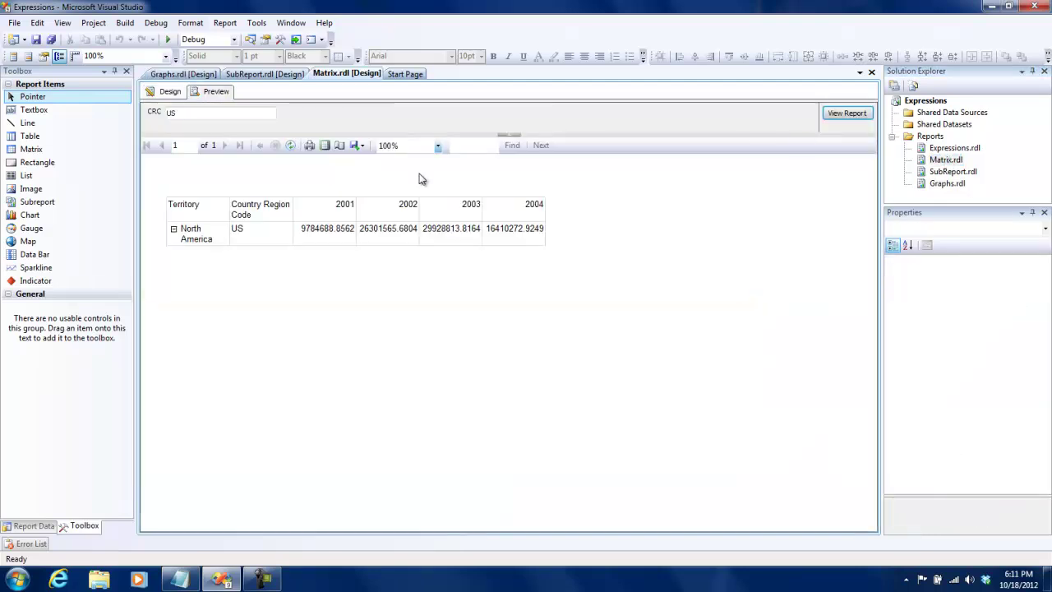
{"action": "left_click", "coordinate": [168, 91]}
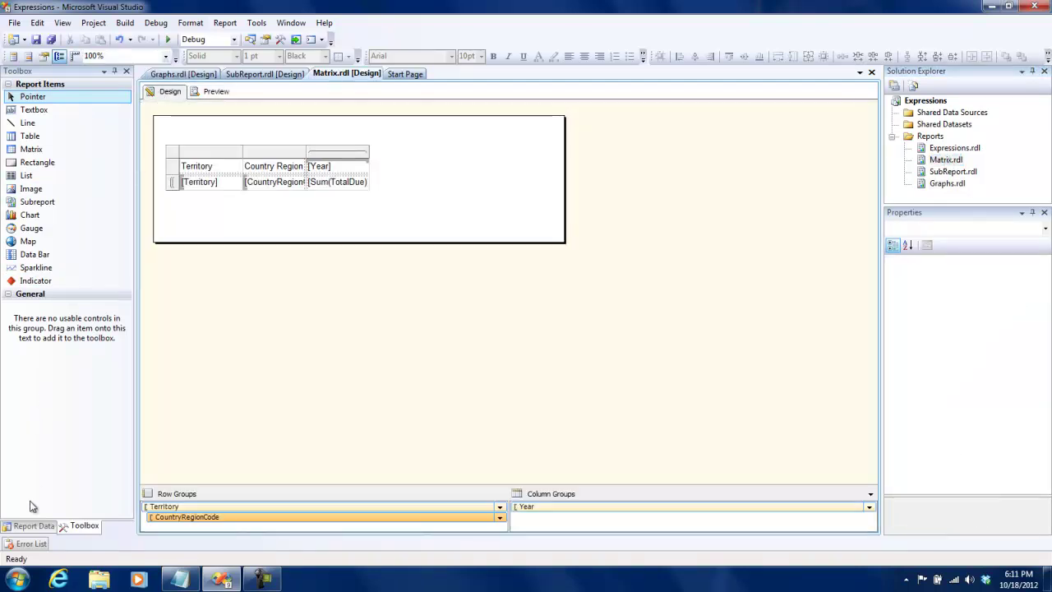
{"action": "left_click", "coordinate": [33, 525]}
{"action": "left_click", "coordinate": [8, 148]}
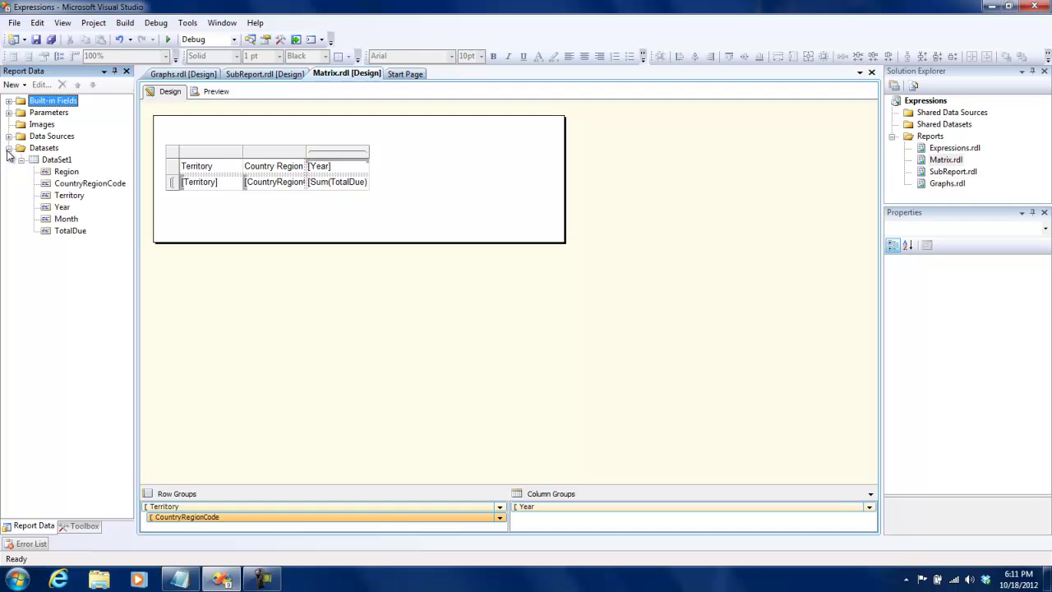
{"action": "double_click", "coordinate": [53, 160]}
{"action": "left_click", "coordinate": [503, 320]}
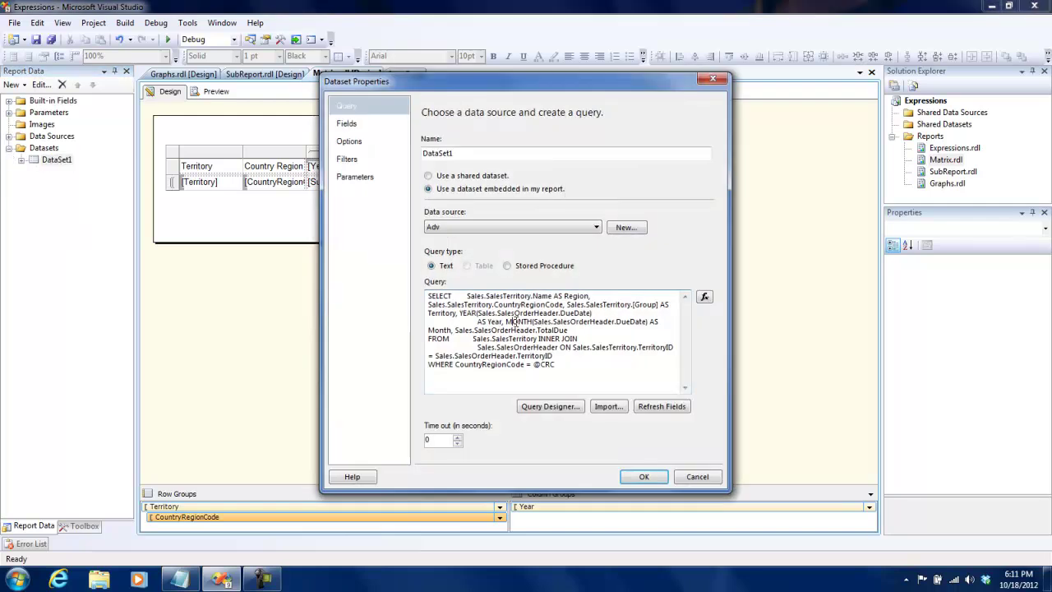
{"action": "key", "text": "ctrl+a"}
{"action": "key", "text": "ctrl+c"}
{"action": "left_click", "coordinate": [698, 477]}
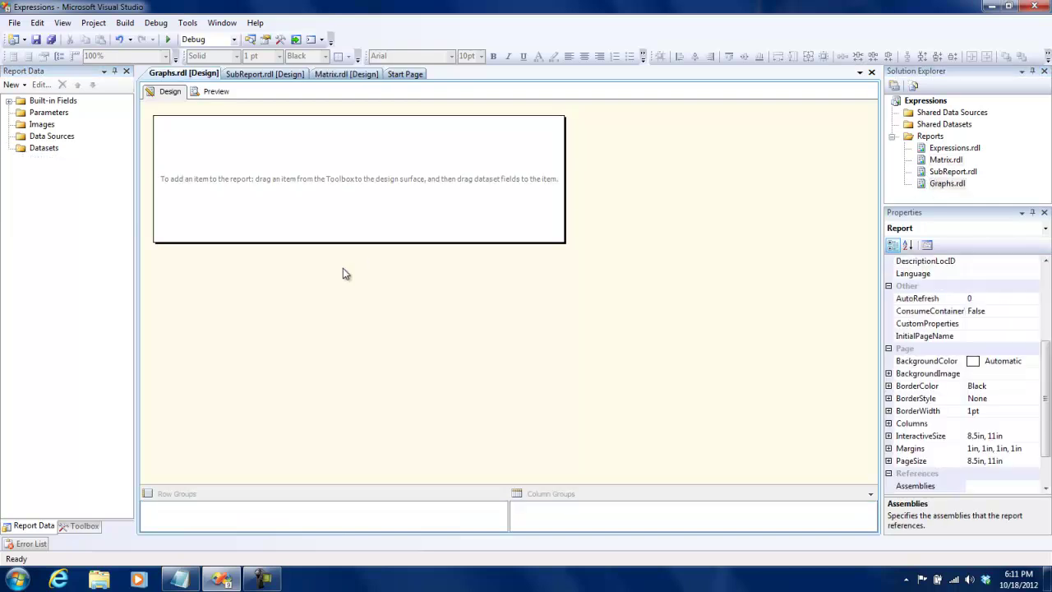
- Create DataSource1 on server TRAINER-PC\SSRSexpress using the AdventureWorks database
{"action": "right_click", "coordinate": [37, 137]}
{"action": "left_click", "coordinate": [92, 144]}
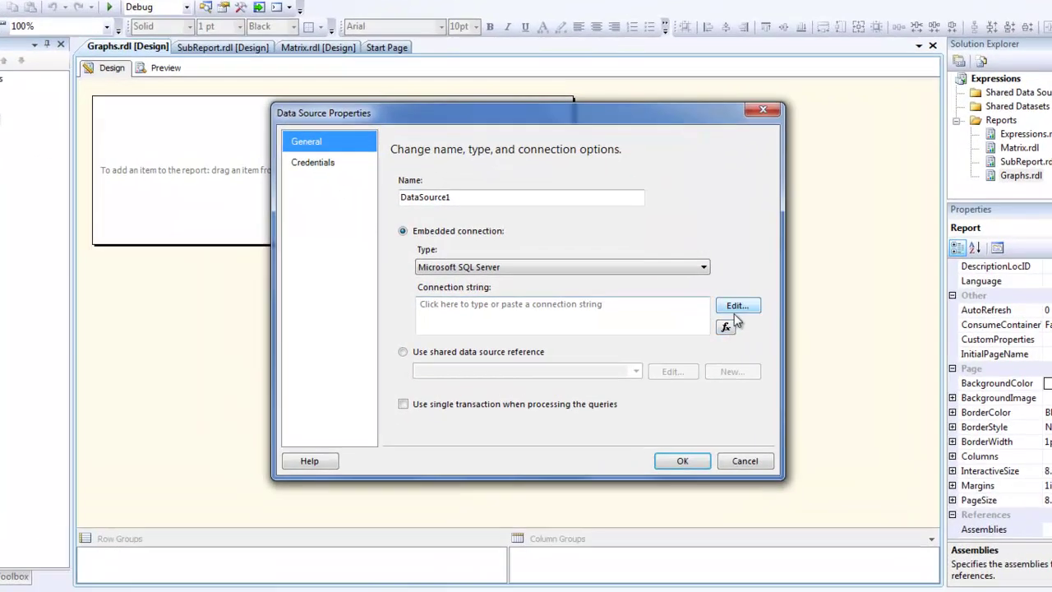
{"action": "left_click", "coordinate": [736, 306]}
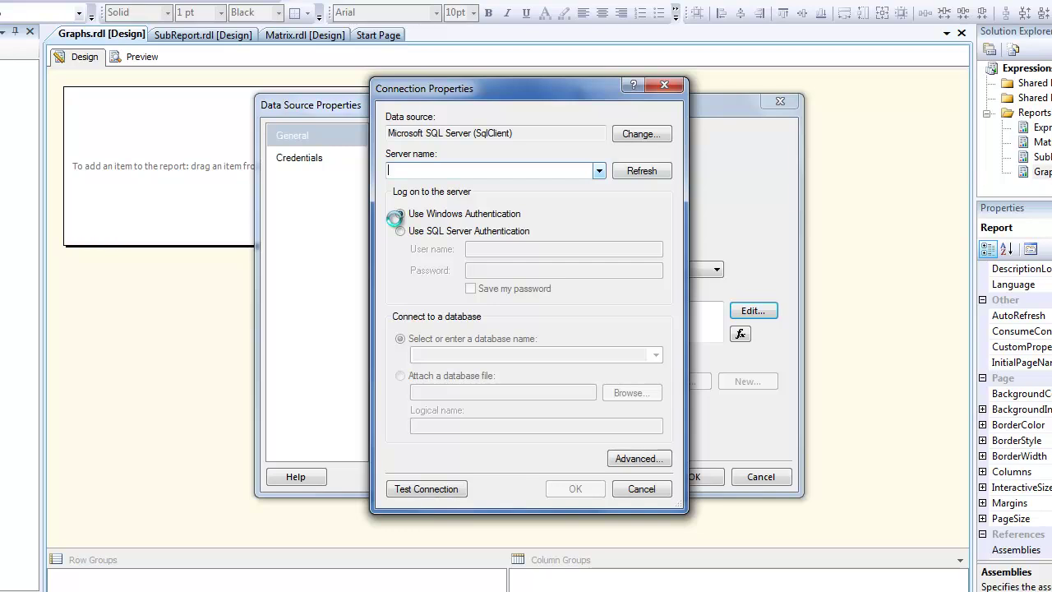
{"action": "left_click", "coordinate": [427, 186]}
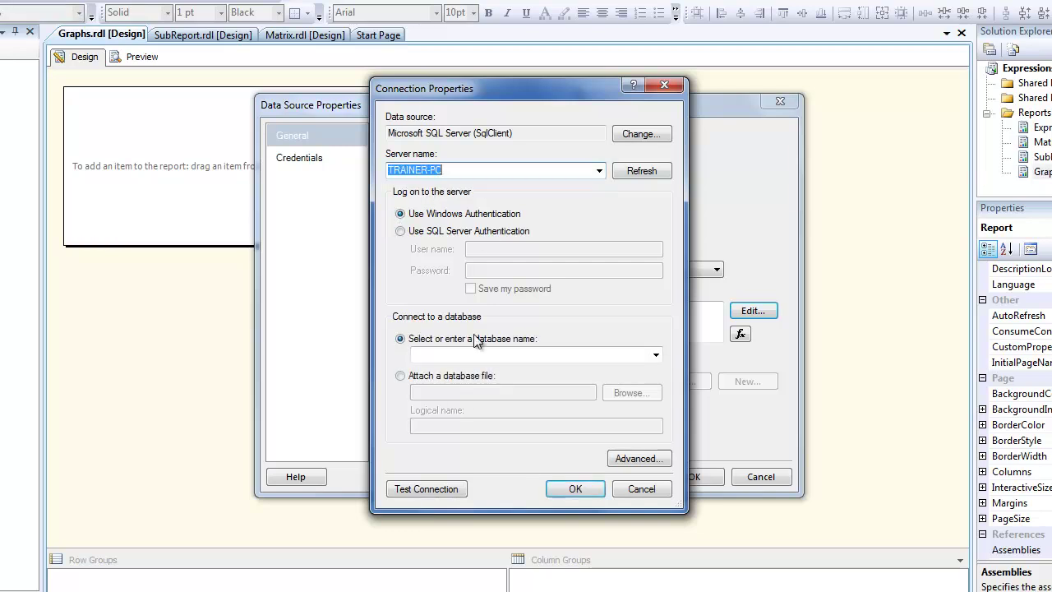
{"action": "left_click", "coordinate": [482, 171]}
{"action": "type", "text": "\\SSRS"}
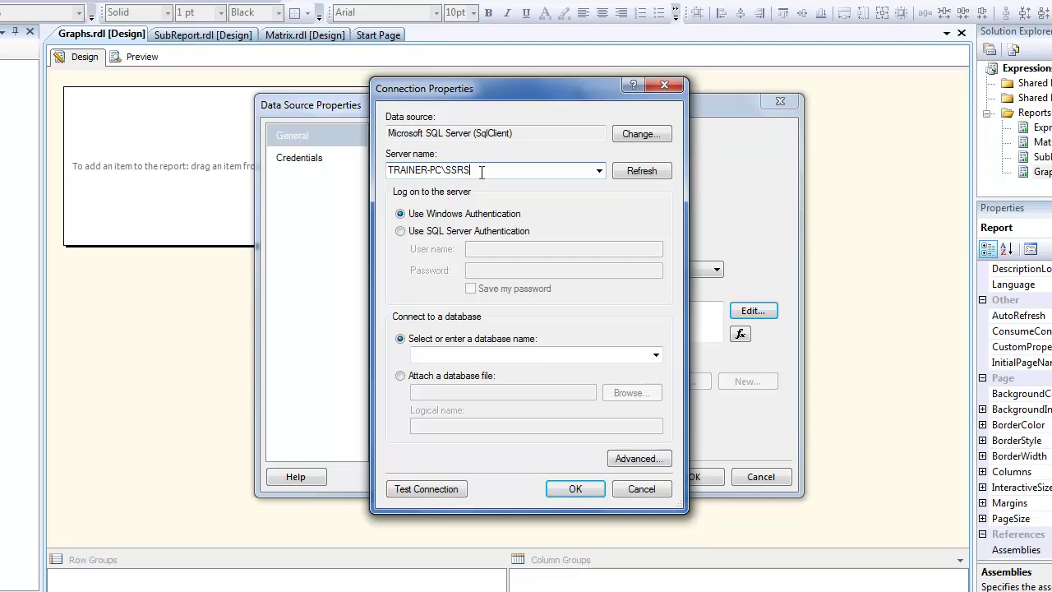
{"action": "type", "text": "express"}
{"action": "left_click", "coordinate": [655, 353]}
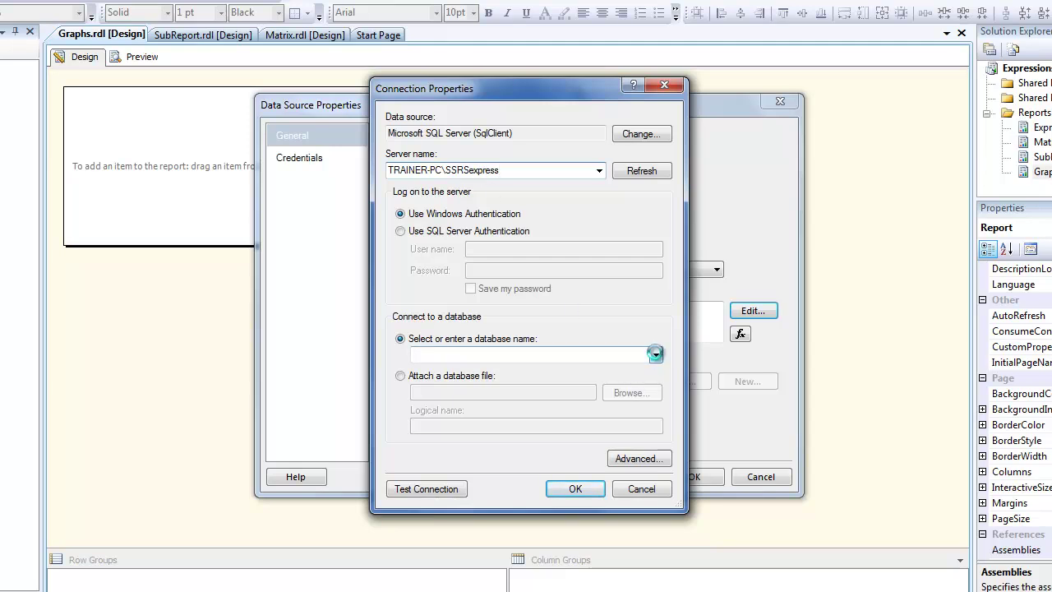
{"action": "left_click", "coordinate": [484, 363]}
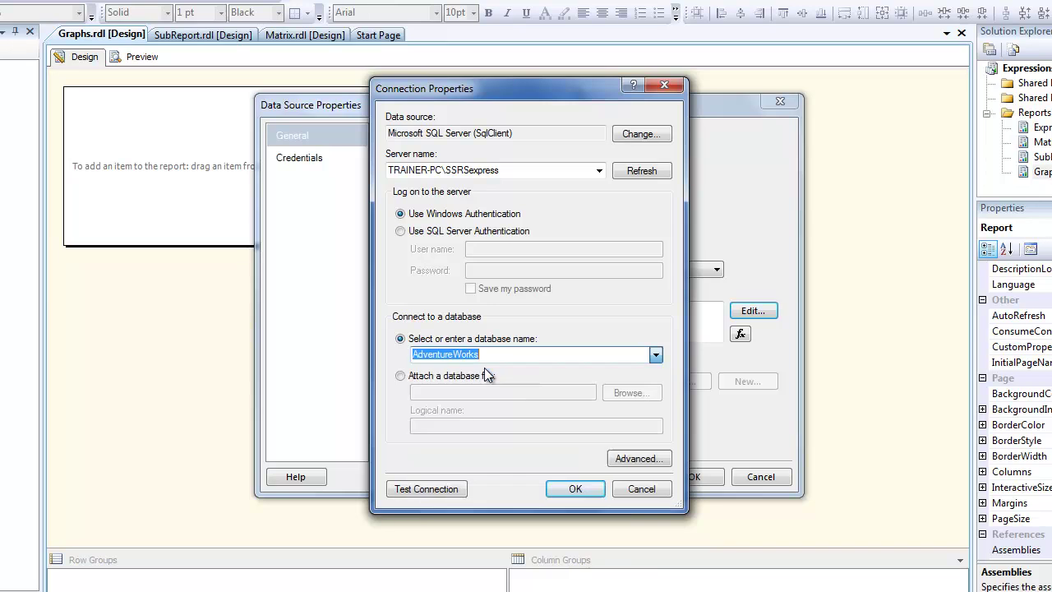
{"action": "left_click", "coordinate": [567, 489]}
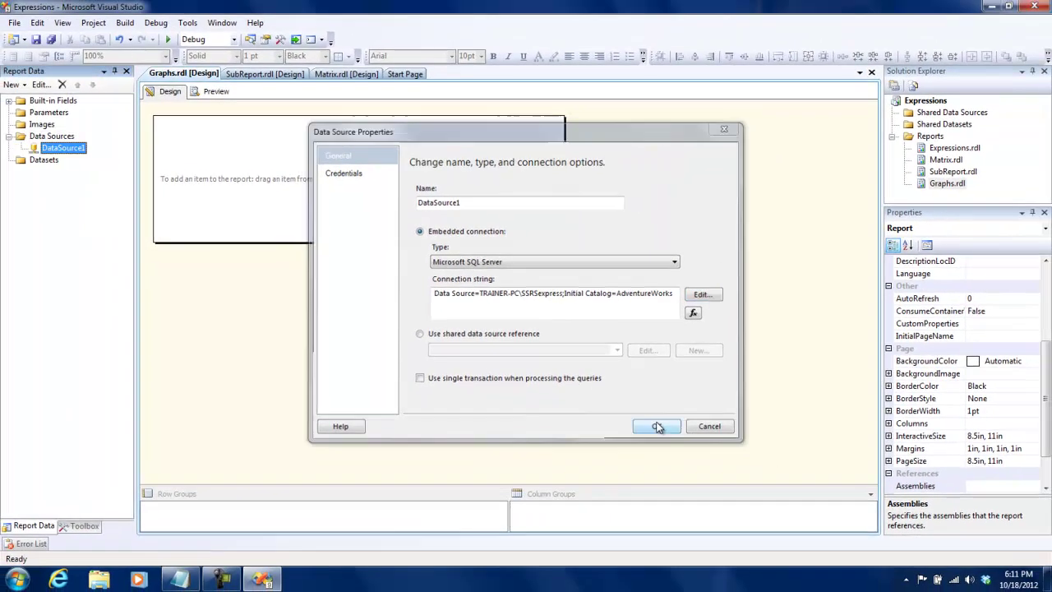
- Confirm DataSource1 and start an embedded dataset that uses DataSource1
{"action": "left_click", "coordinate": [694, 476]}
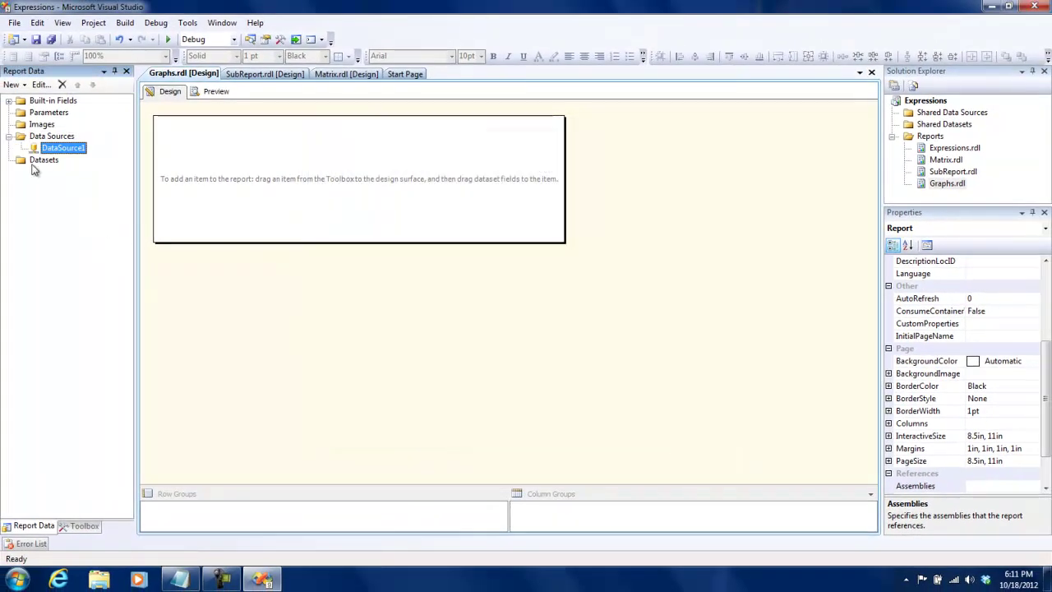
{"action": "left_click", "coordinate": [20, 164]}
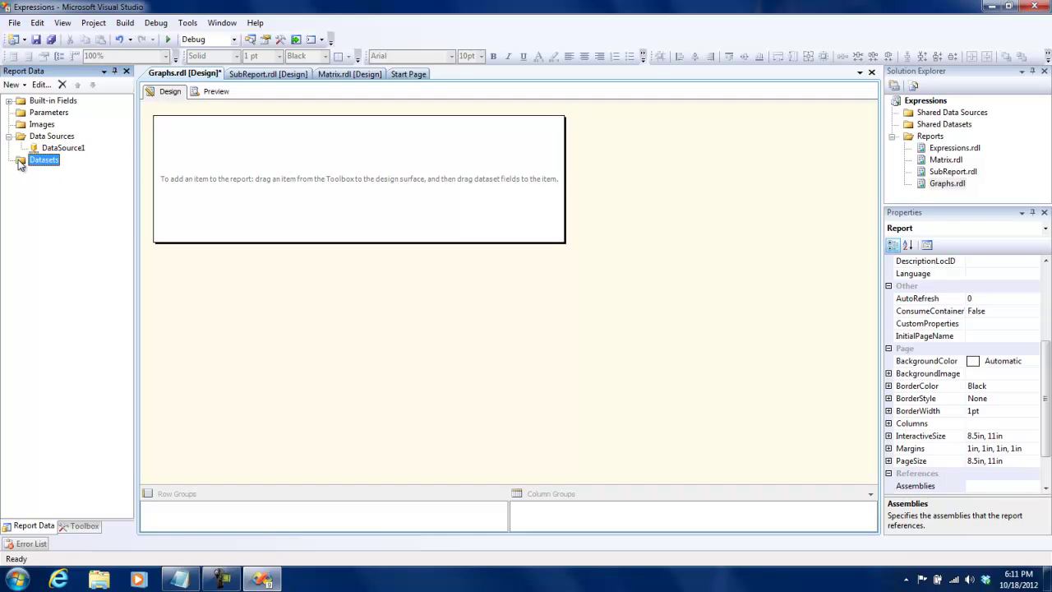
{"action": "right_click", "coordinate": [20, 164]}
{"action": "left_click", "coordinate": [58, 166]}
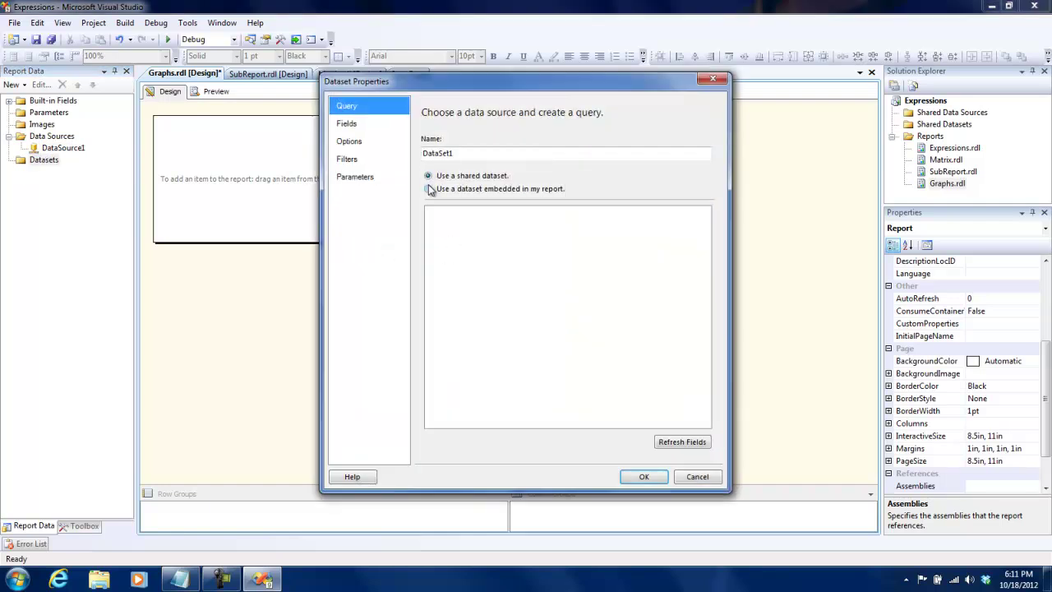
{"action": "left_click", "coordinate": [429, 189]}
{"action": "left_click", "coordinate": [510, 227]}
{"action": "left_click", "coordinate": [493, 238]}
- Paste the copied query, delete its WHERE CountryRegionCode line, and save DataSet1
{"action": "left_click", "coordinate": [474, 356]}
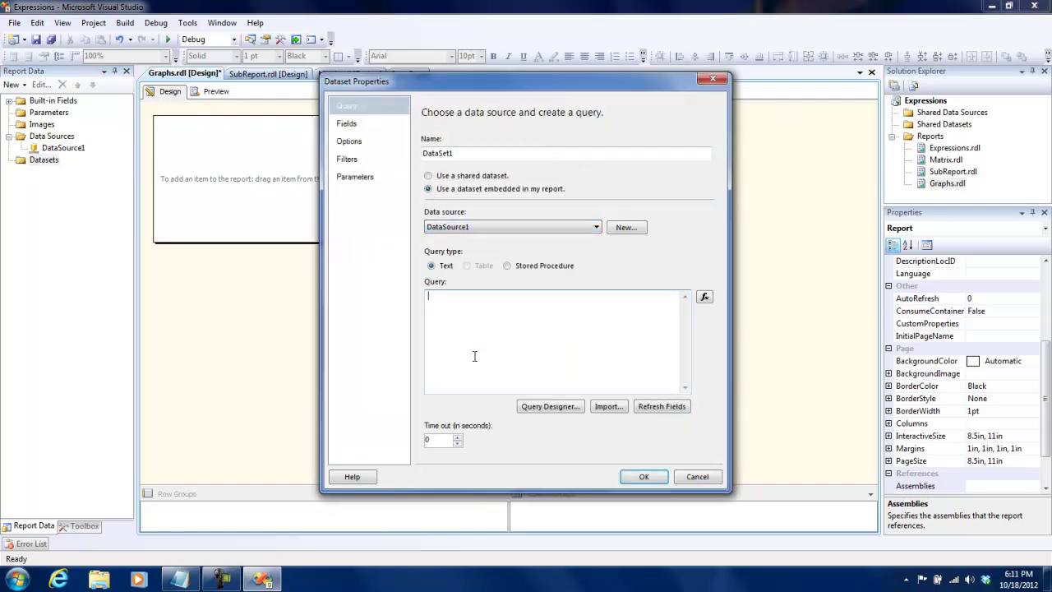
{"action": "key", "text": "ctrl+v"}
{"action": "left_click_drag", "start_coordinate": [556, 364], "coordinate": [415, 362]}
{"action": "key", "text": "Delete"}
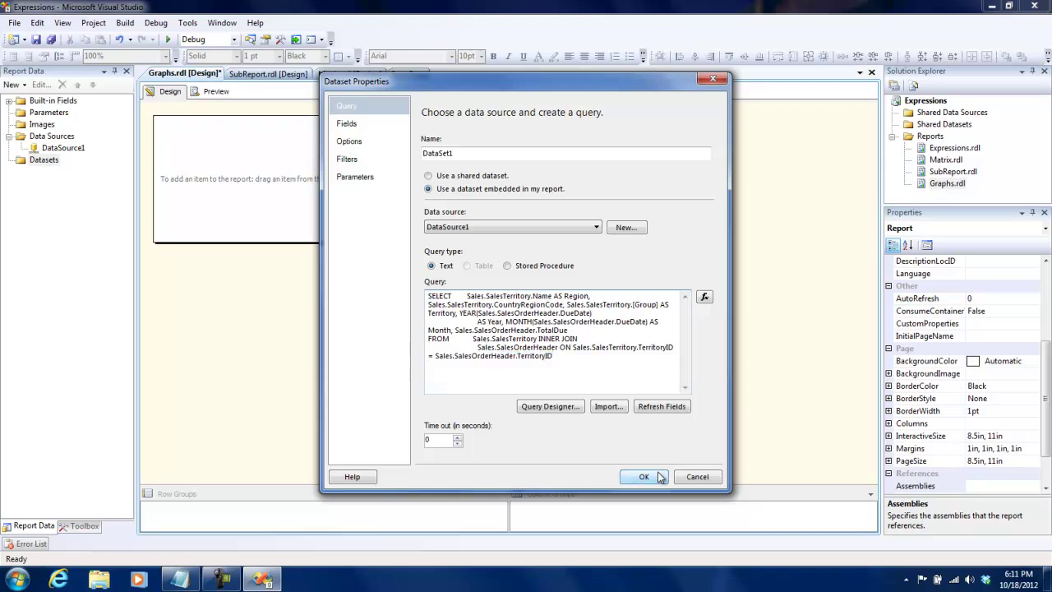
{"action": "left_click", "coordinate": [658, 478]}
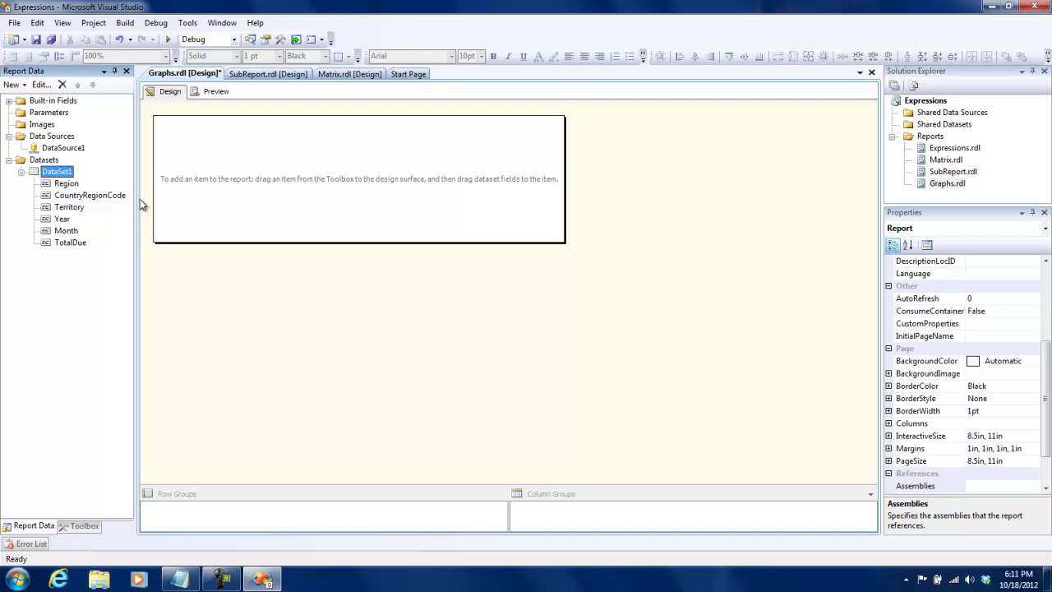
- Drag a Chart from the Toolbox onto the report body and choose the basic Column type
{"action": "left_click", "coordinate": [83, 526]}
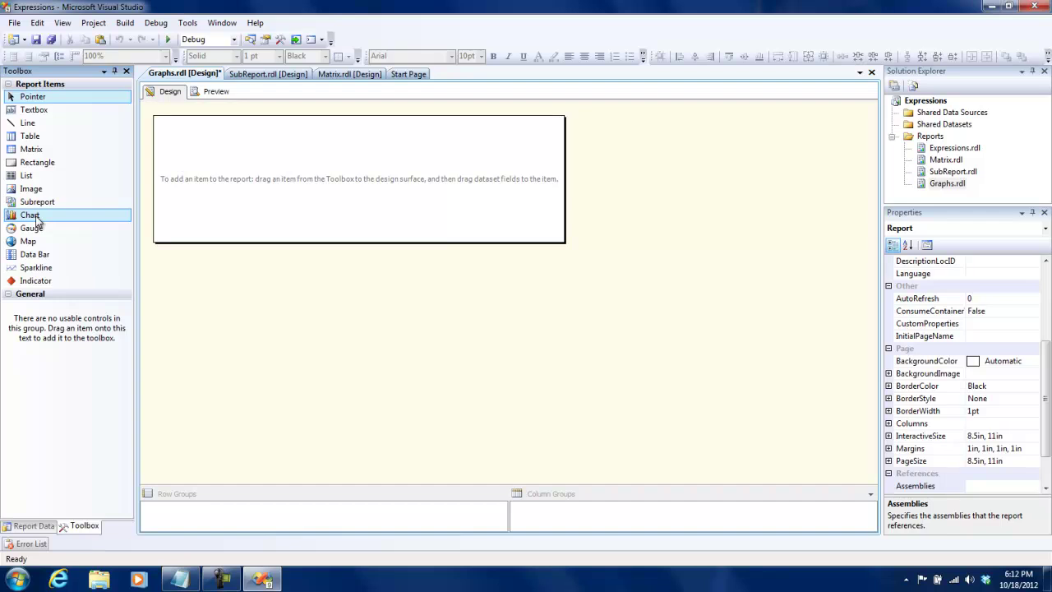
{"action": "left_click_drag", "start_coordinate": [36, 221], "coordinate": [244, 195]}
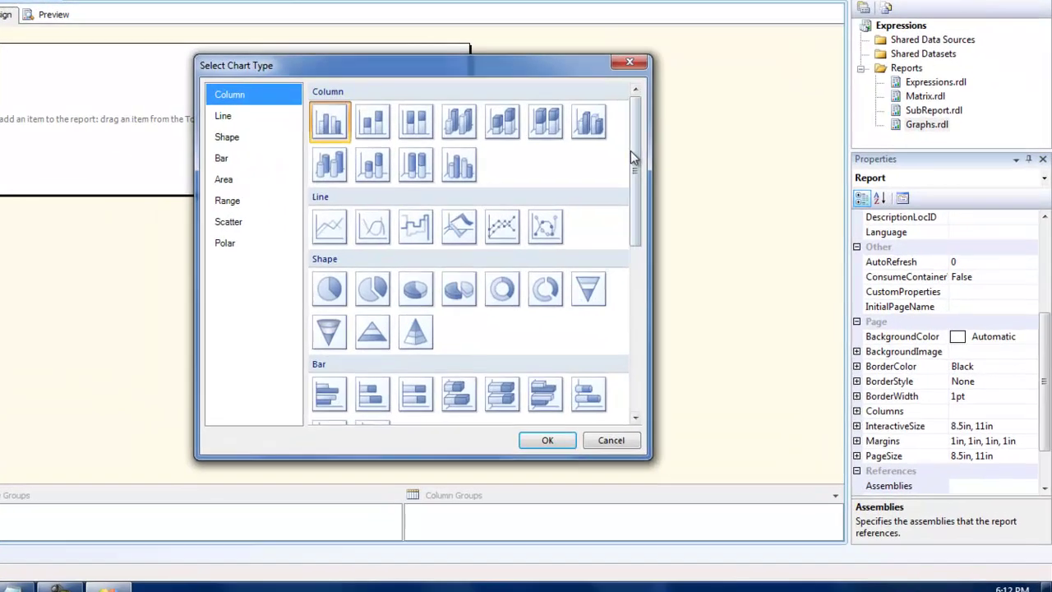
{"action": "left_click_drag", "start_coordinate": [703, 203], "coordinate": [704, 247]}
{"action": "left_click_drag", "start_coordinate": [616, 187], "coordinate": [606, 97]}
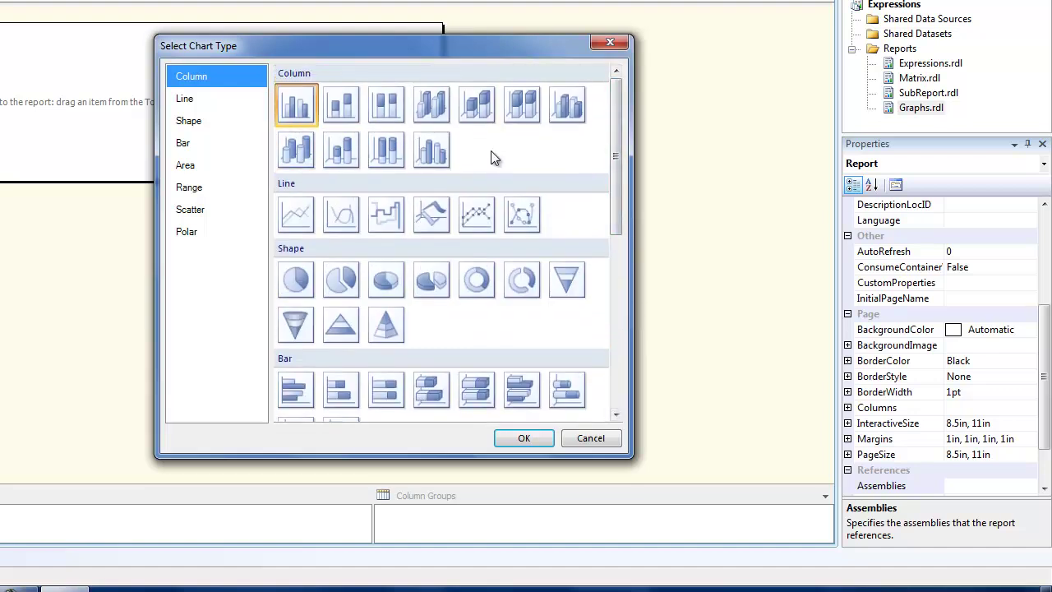
{"action": "left_click_drag", "start_coordinate": [612, 146], "coordinate": [640, 338]}
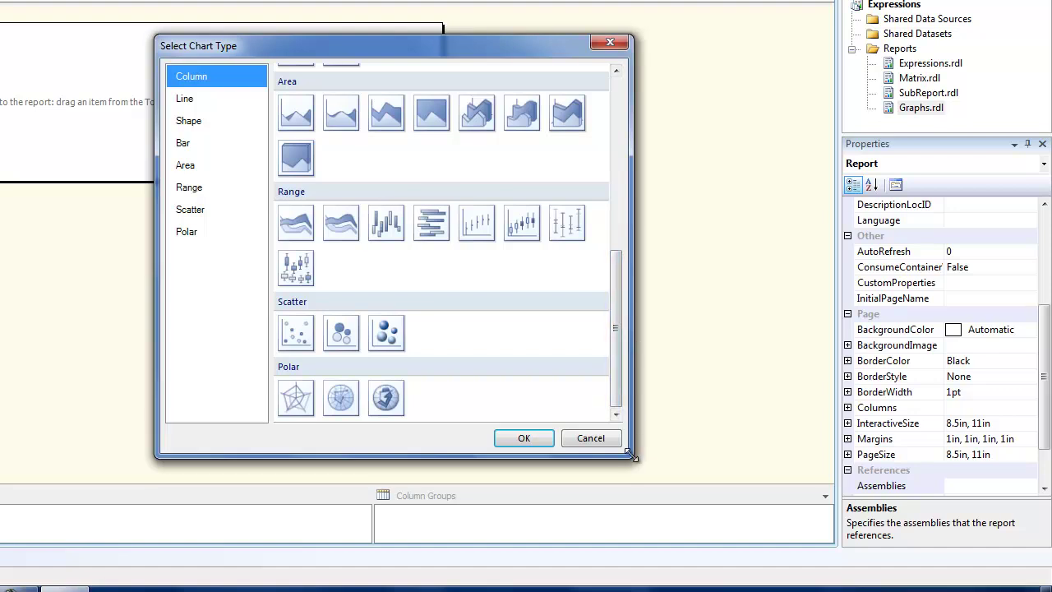
{"action": "left_click_drag", "start_coordinate": [632, 456], "coordinate": [830, 502]}
{"action": "left_click_drag", "start_coordinate": [819, 436], "coordinate": [819, 267]}
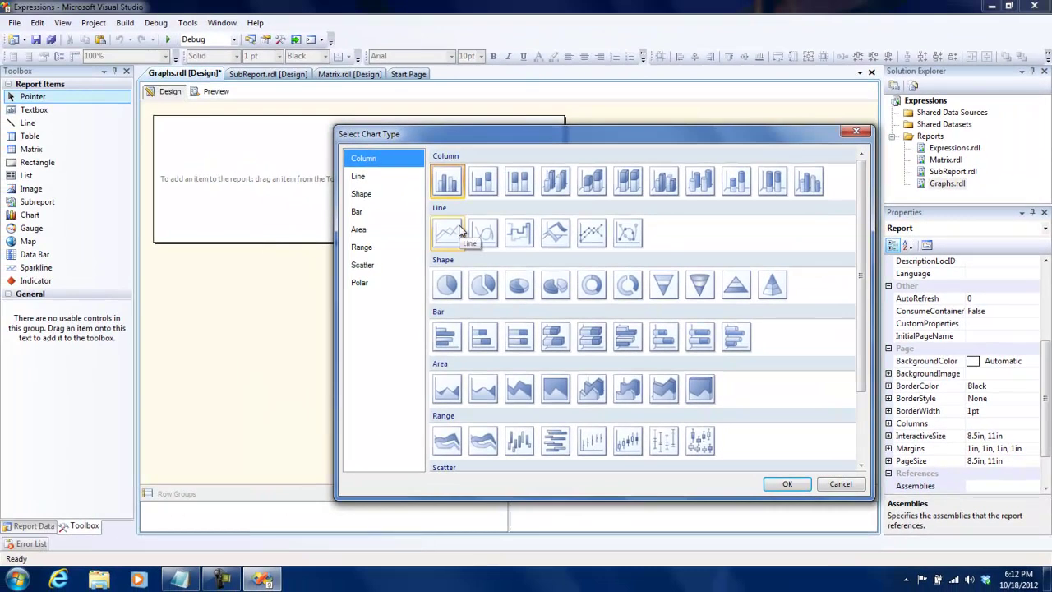
{"action": "left_click", "coordinate": [445, 183]}
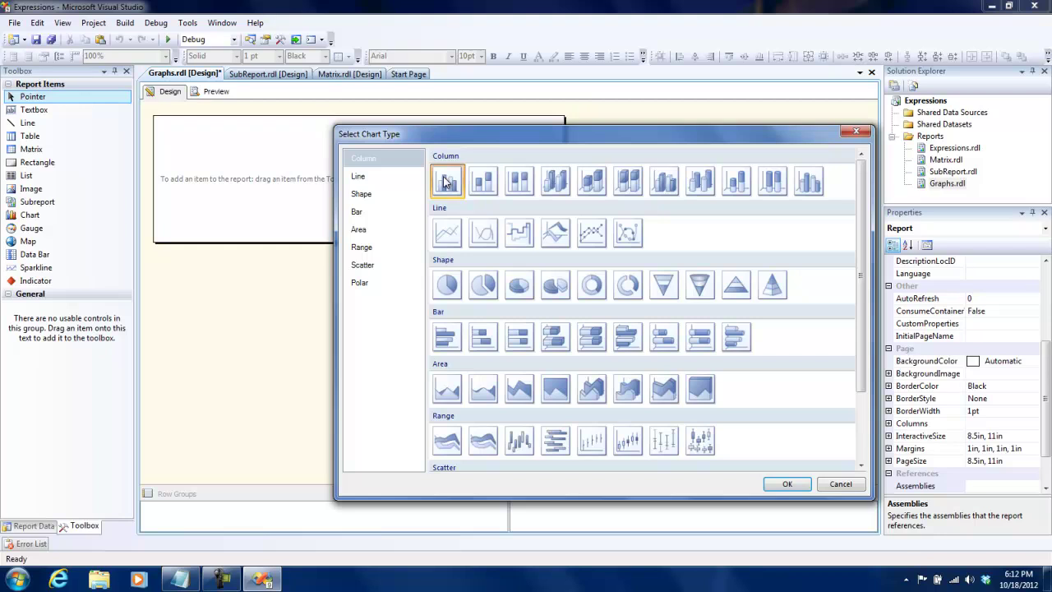
{"action": "left_click", "coordinate": [797, 485]}
{"action": "left_click", "coordinate": [328, 261]}
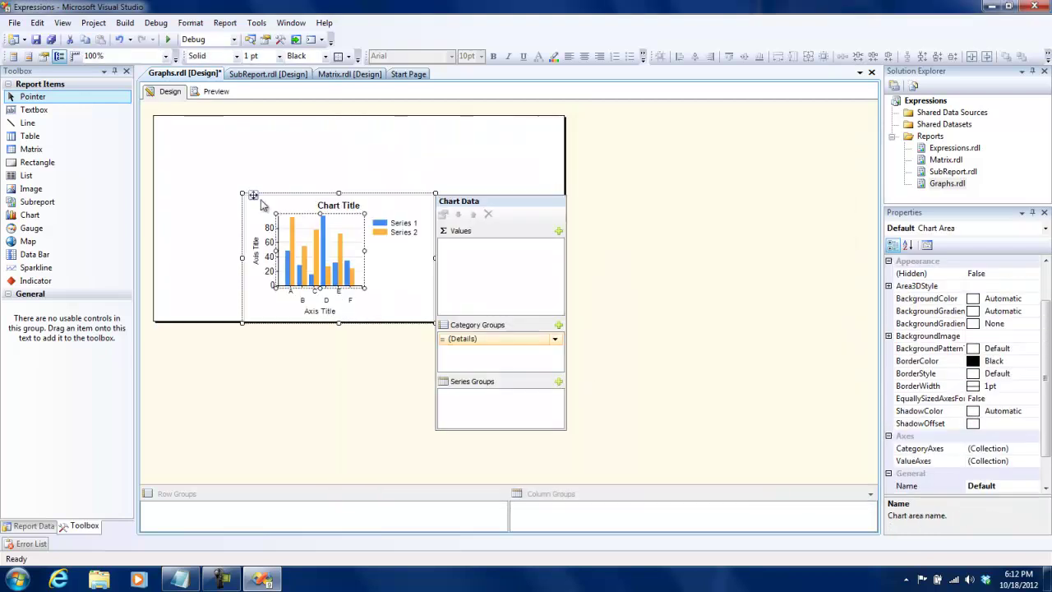
- Move the chart up-left on the page and enlarge it
{"action": "left_click", "coordinate": [300, 206]}
{"action": "left_click_drag", "start_coordinate": [253, 195], "coordinate": [190, 139]}
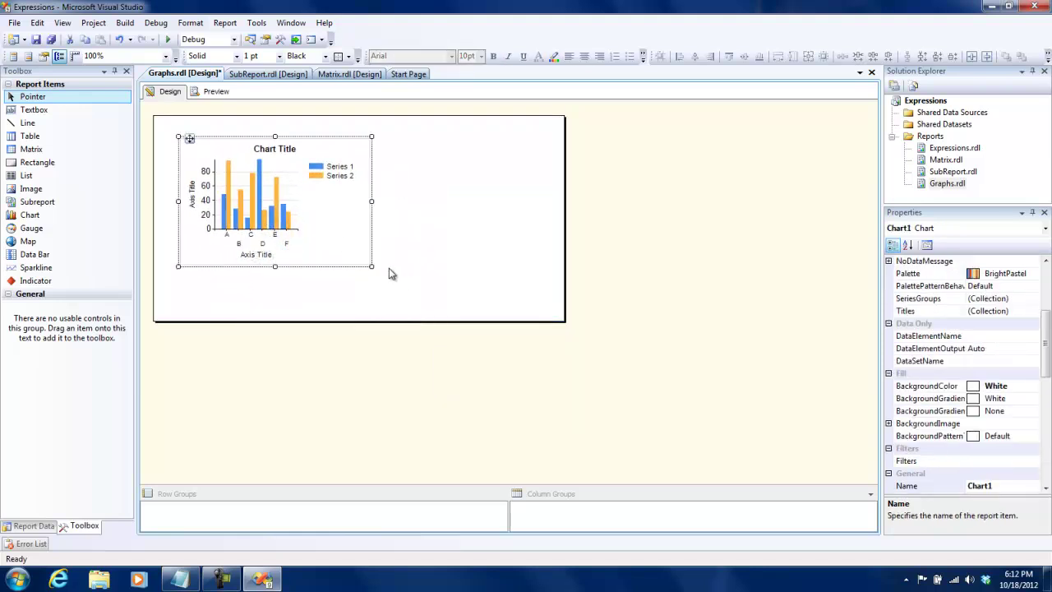
{"action": "left_click_drag", "start_coordinate": [368, 264], "coordinate": [540, 302]}
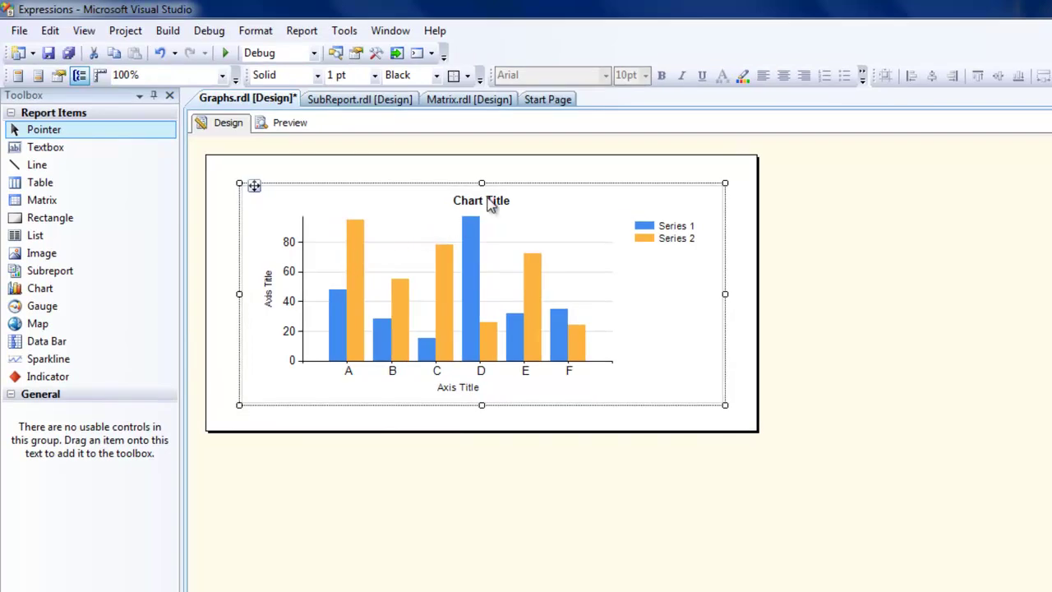
- Replace the chart title text with 'MY first Graph'
{"action": "left_click", "coordinate": [493, 200]}
{"action": "left_click", "coordinate": [492, 200]}
{"action": "left_click_drag", "start_coordinate": [475, 201], "coordinate": [512, 201]}
{"action": "key", "text": "Escape"}
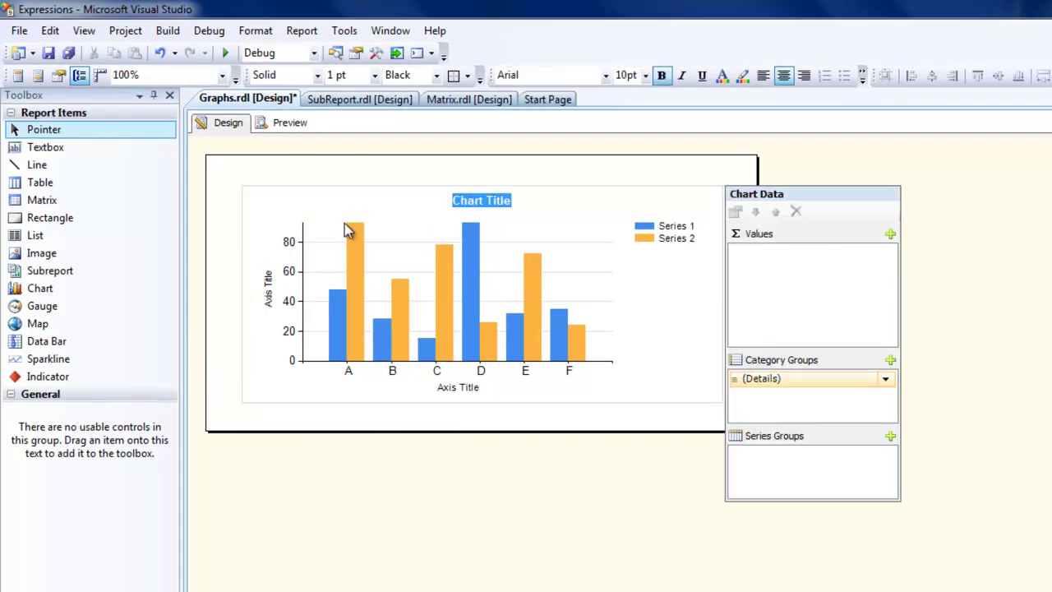
{"action": "key", "text": "Delete"}
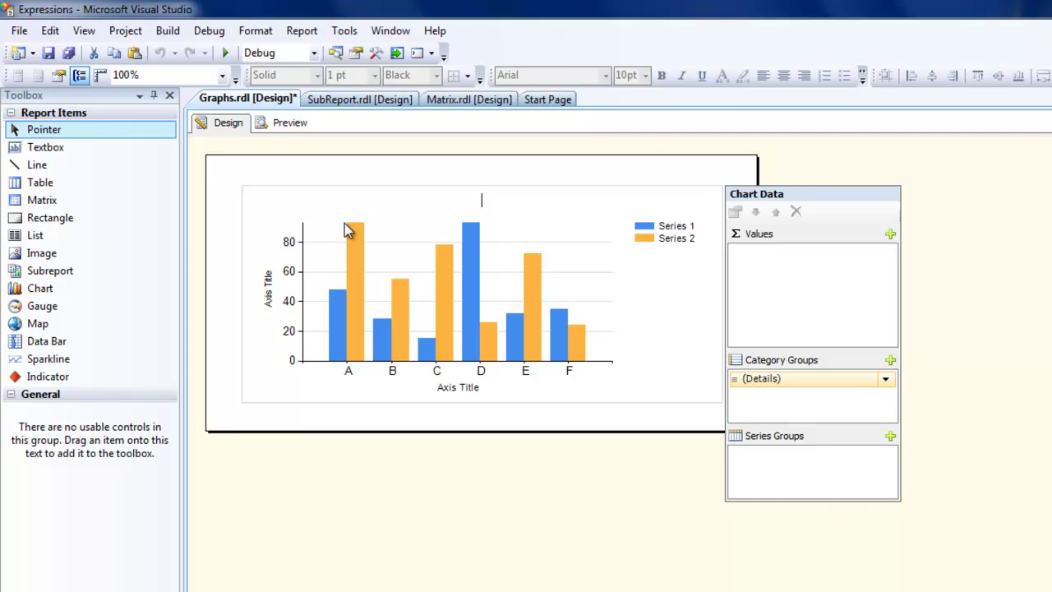
{"action": "type", "text": "MY first Graph"}
{"action": "key", "text": "Escape"}
{"action": "key", "text": "Escape"}
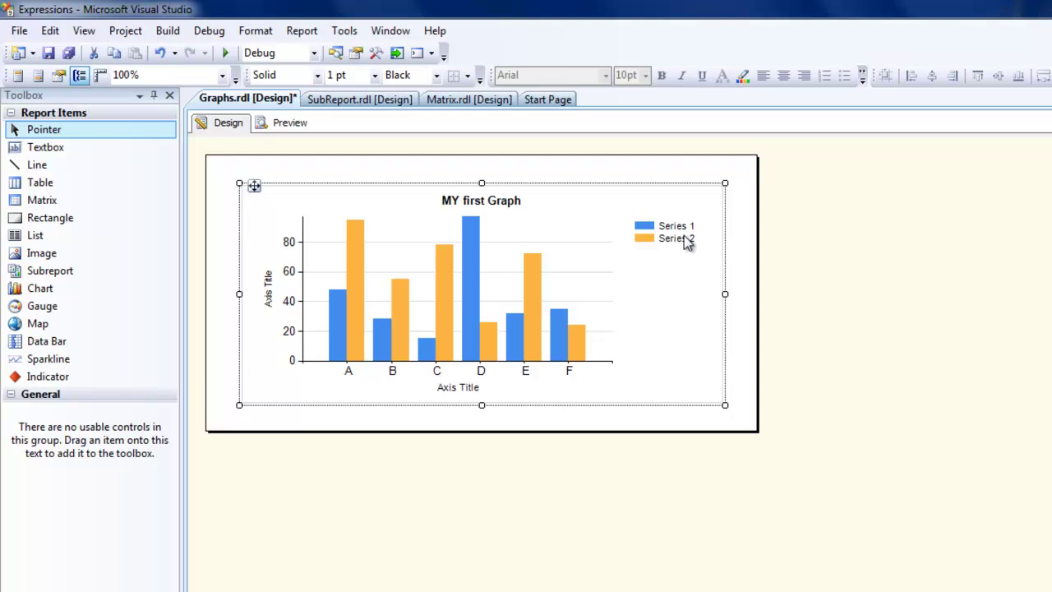
- Drop the CountryRegionCode field into the chart's Category Groups
{"action": "left_click", "coordinate": [570, 301]}
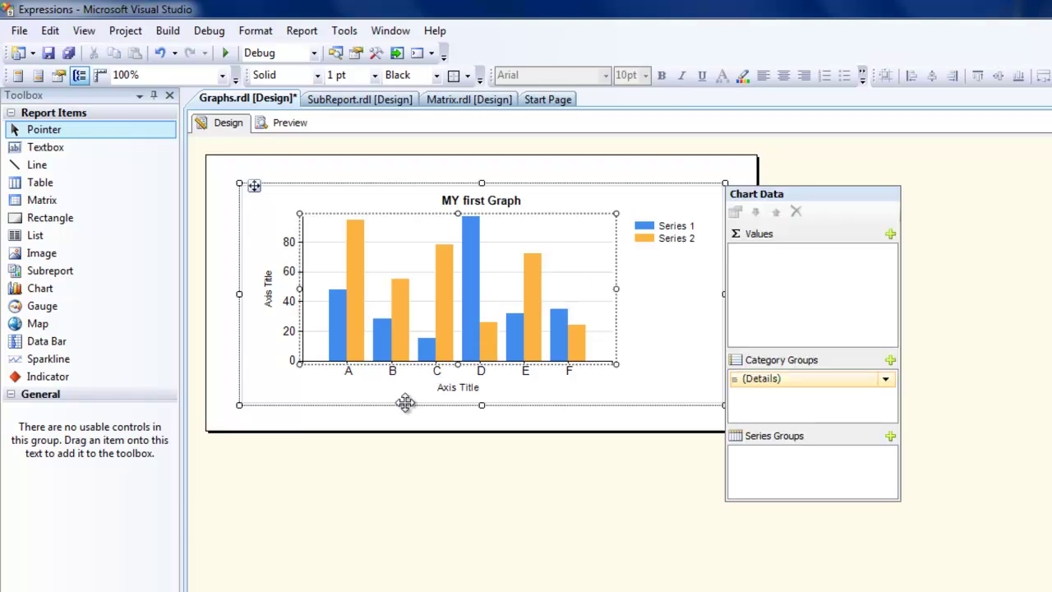
{"action": "key", "text": "ctrl+alt+d"}
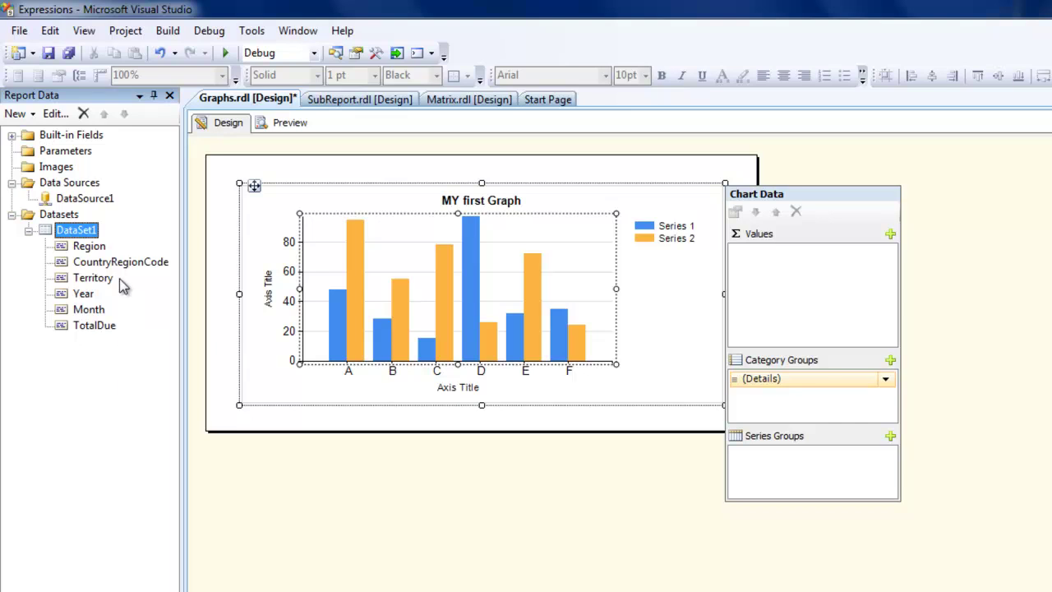
{"action": "left_click_drag", "start_coordinate": [114, 267], "coordinate": [422, 385]}
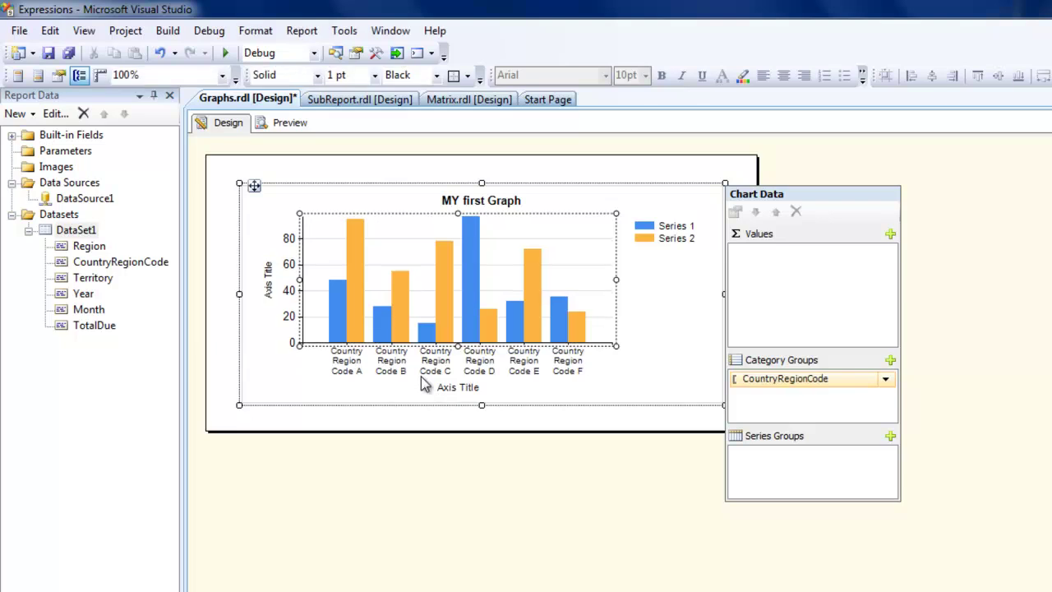
- Try running the report with F5 and dismiss the debugging error
{"action": "left_click", "coordinate": [76, 304]}
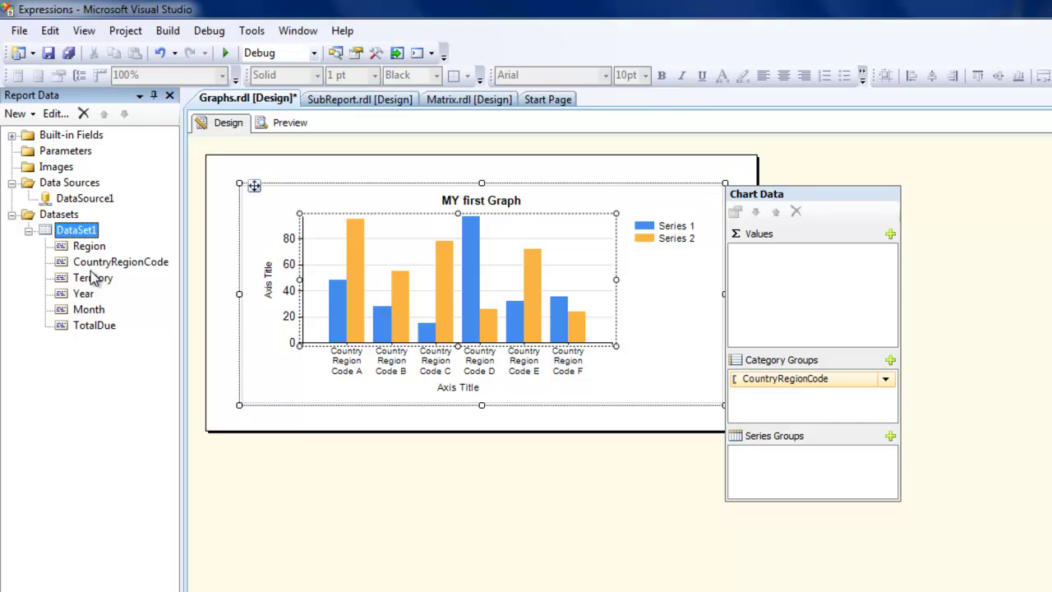
{"action": "key", "text": "F5"}
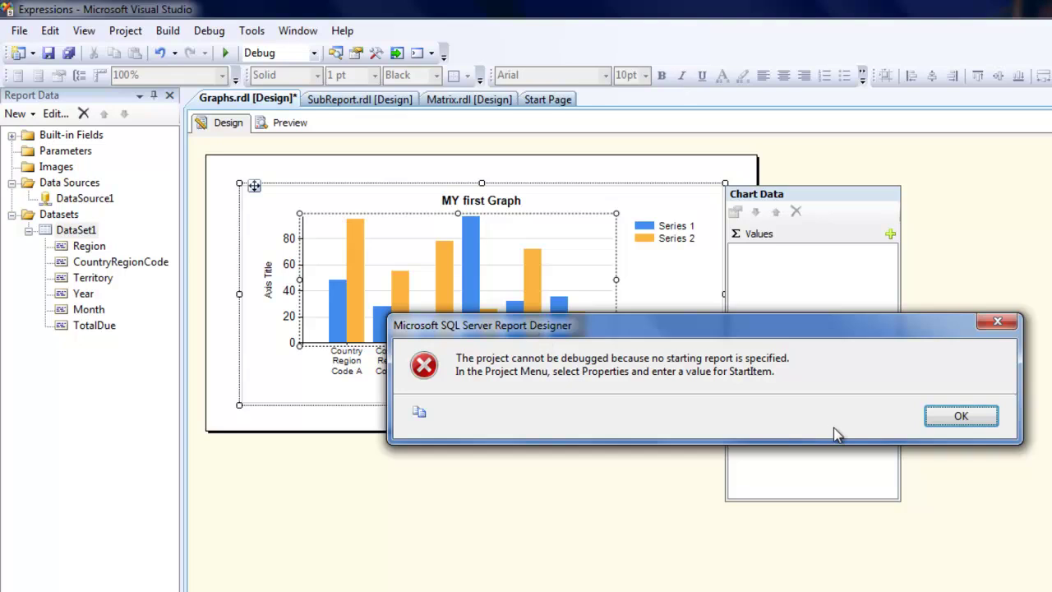
{"action": "left_click", "coordinate": [928, 419]}
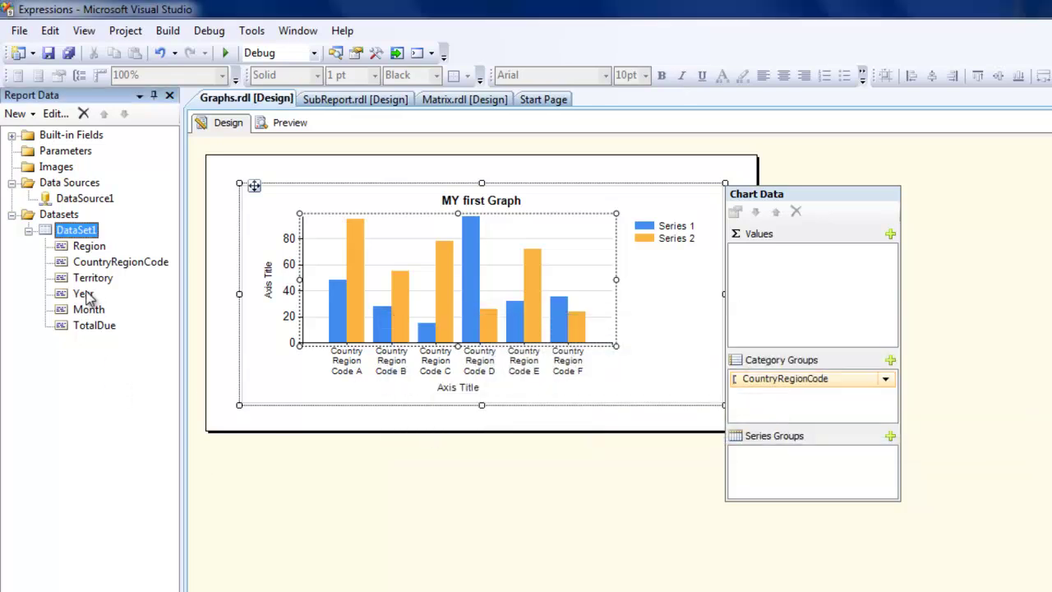
- Add Year to Series Groups and TotalDue to Values, then preview the chart
{"action": "left_click_drag", "start_coordinate": [86, 296], "coordinate": [767, 462]}
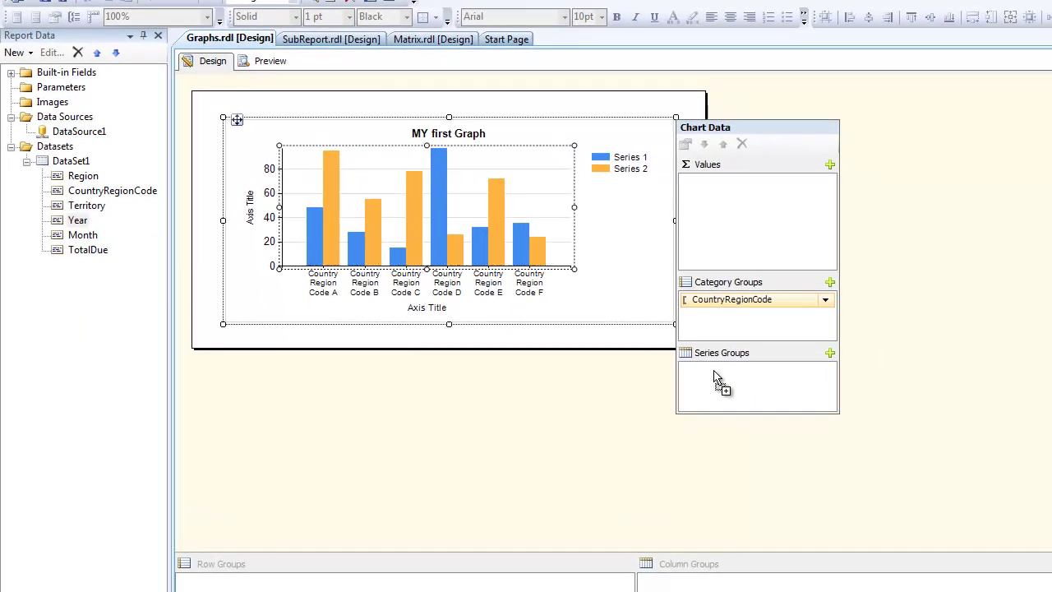
{"action": "left_click_drag", "start_coordinate": [714, 378], "coordinate": [715, 378]}
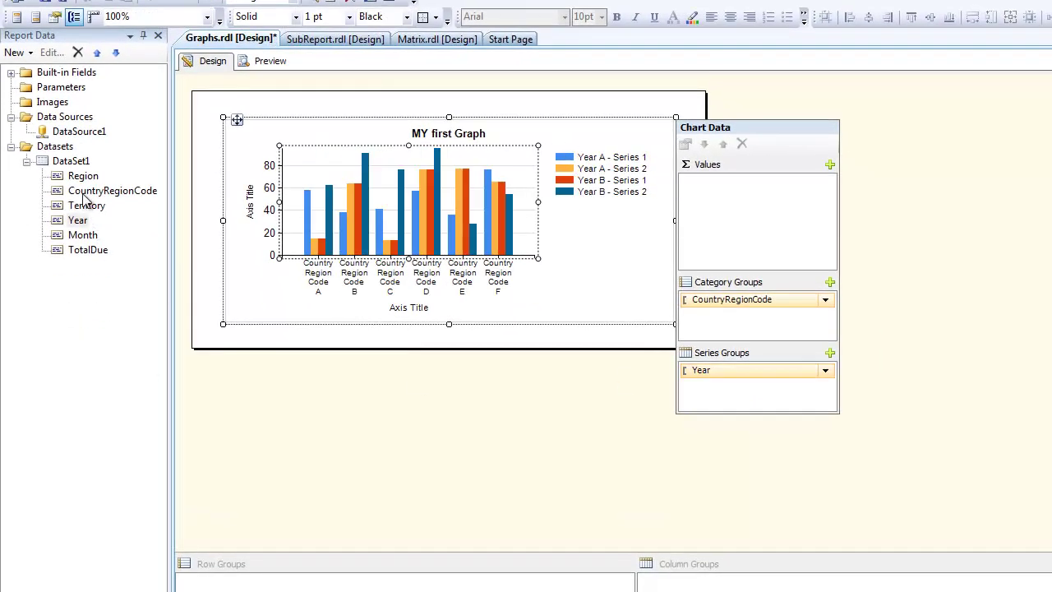
{"action": "left_click_drag", "start_coordinate": [86, 250], "coordinate": [713, 232]}
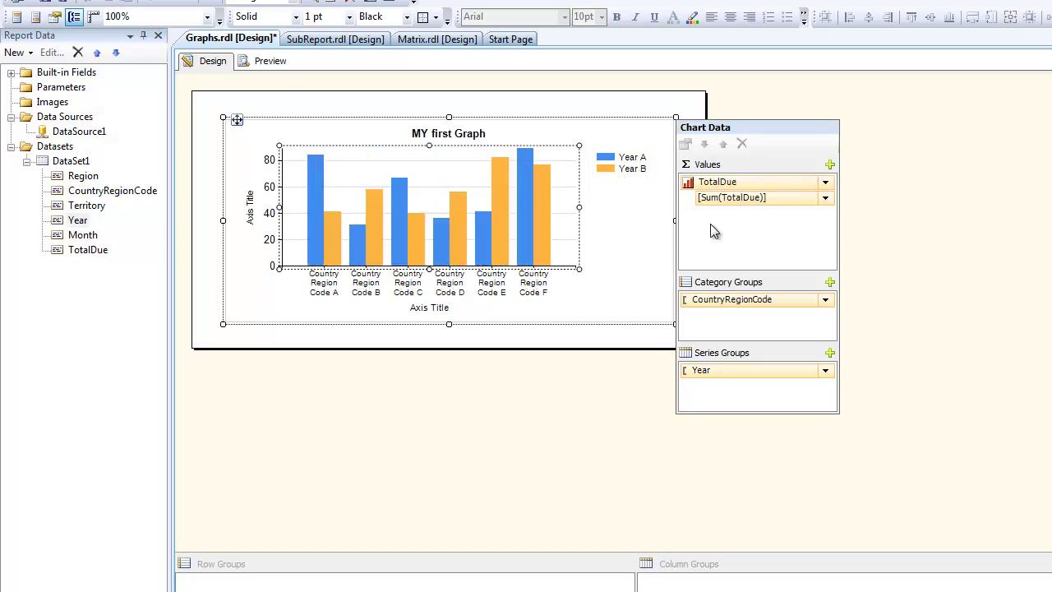
{"action": "left_click", "coordinate": [245, 62]}
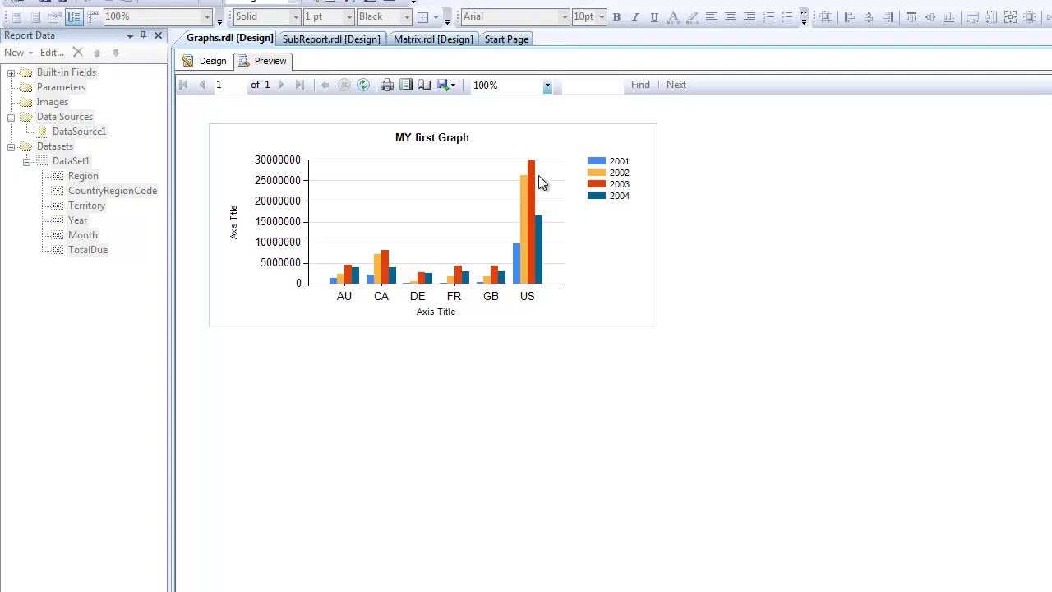
- Stretch Chart1 toward the lower right of the page and preview it again
{"action": "left_click", "coordinate": [206, 62]}
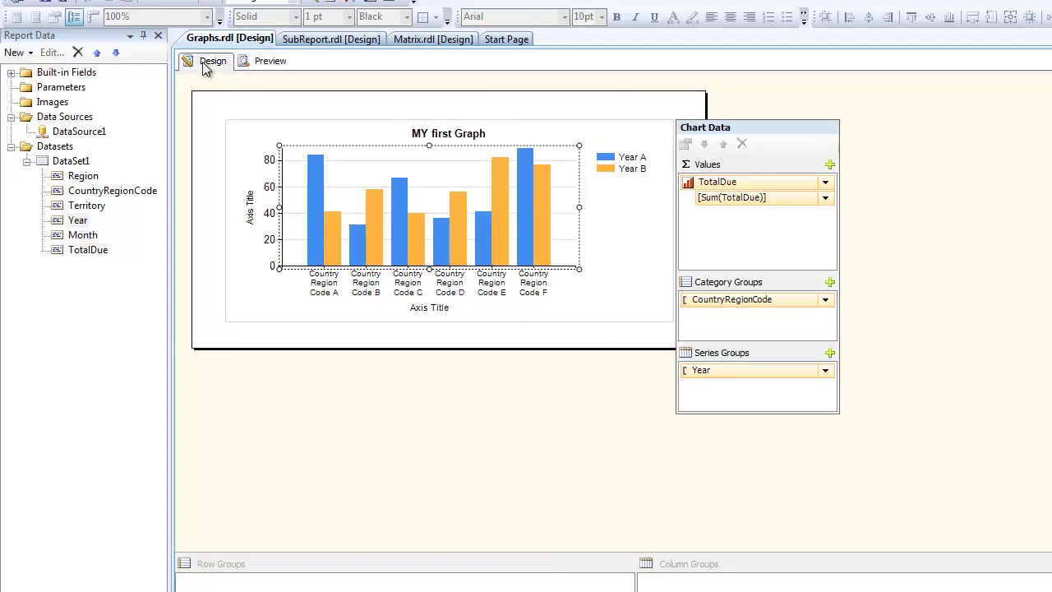
{"action": "left_click", "coordinate": [588, 295]}
{"action": "left_click", "coordinate": [598, 345]}
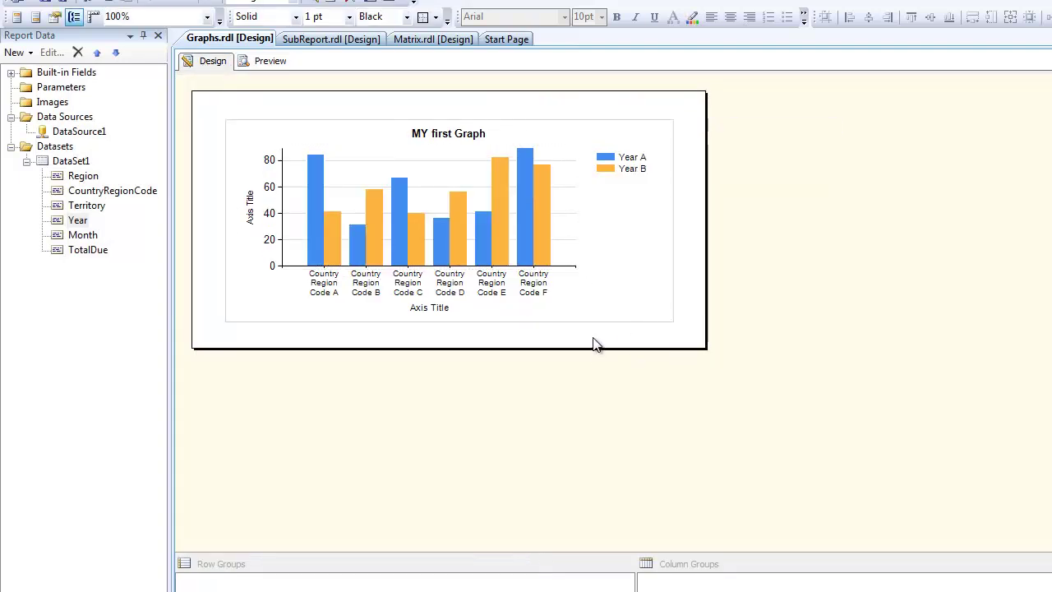
{"action": "left_click", "coordinate": [646, 298]}
{"action": "left_click_drag", "start_coordinate": [674, 320], "coordinate": [976, 500]}
{"action": "left_click", "coordinate": [255, 60]}
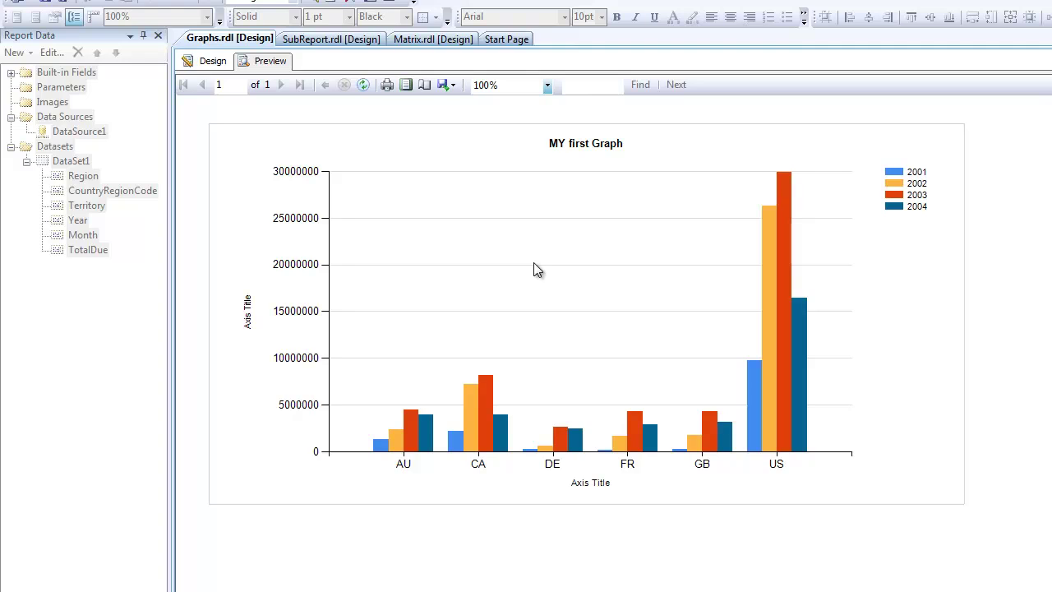
- Set the vertical axis number format to Currency and check the dollar labels in Preview
{"action": "left_click", "coordinate": [208, 61]}
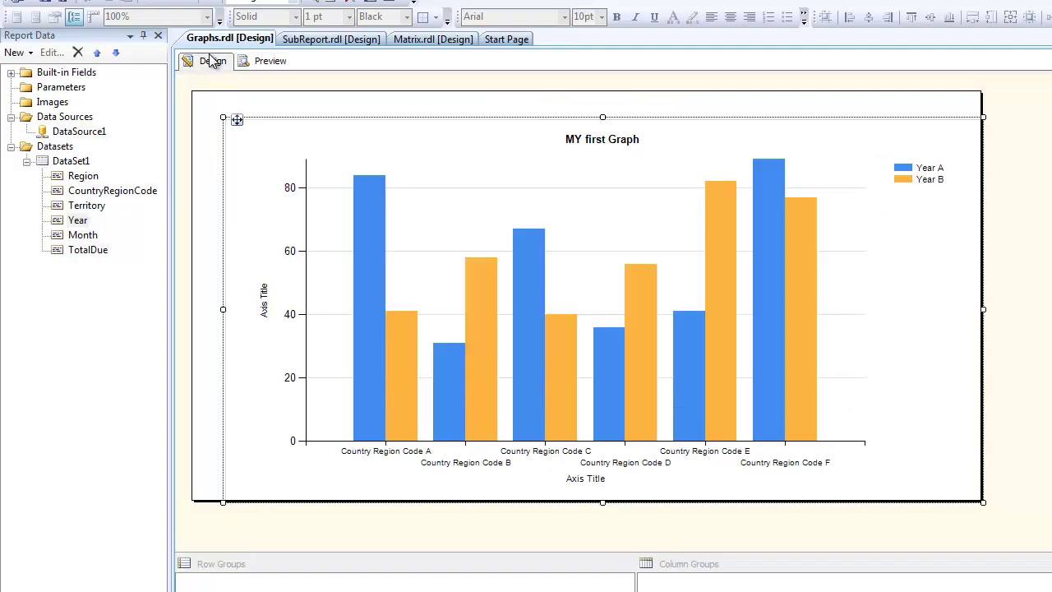
{"action": "left_click", "coordinate": [283, 273]}
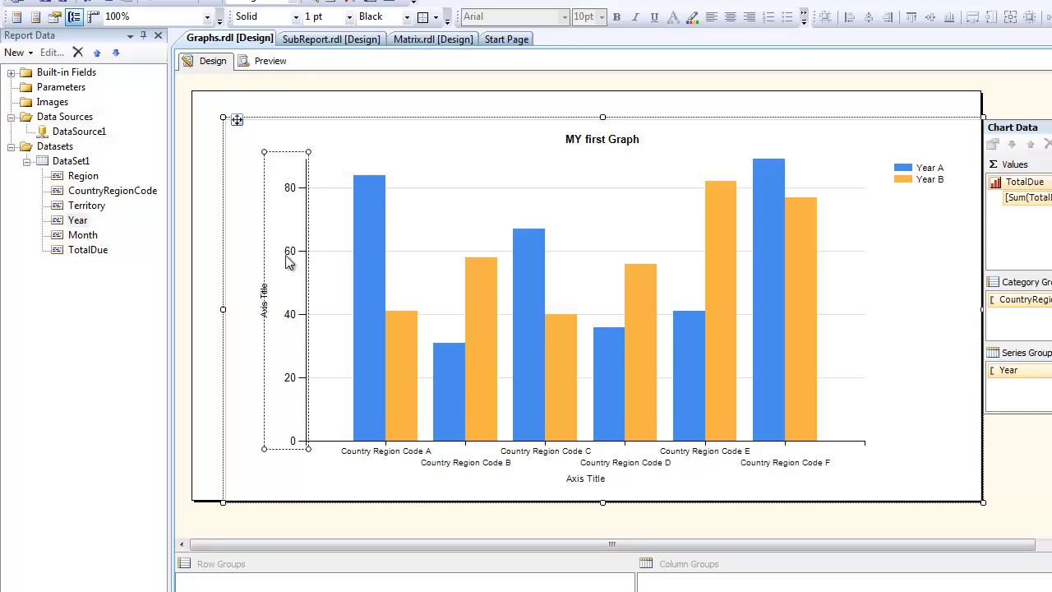
{"action": "right_click", "coordinate": [288, 261]}
{"action": "left_click", "coordinate": [332, 369]}
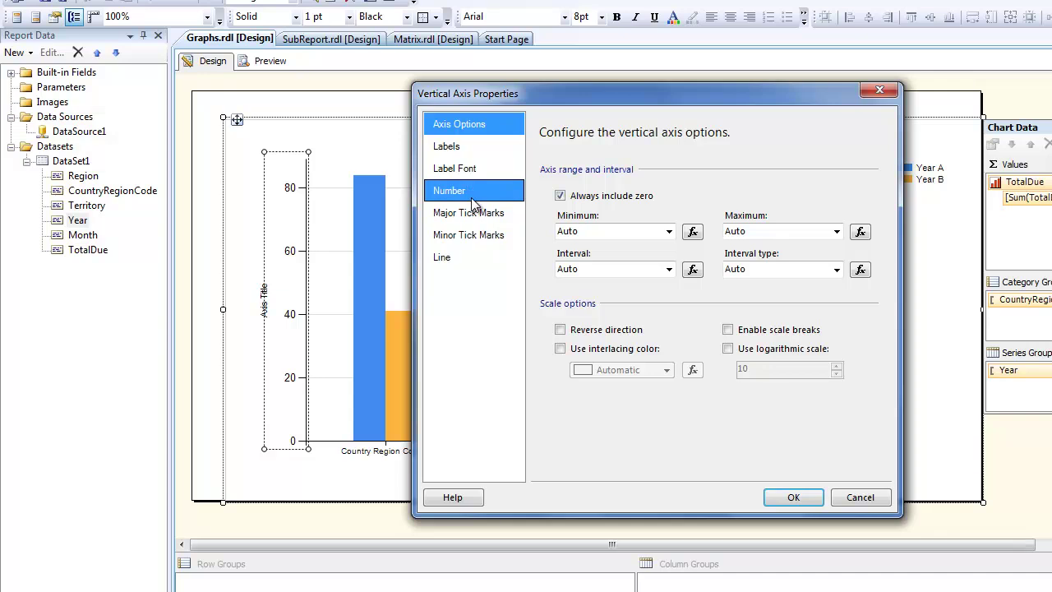
{"action": "left_click", "coordinate": [474, 201]}
{"action": "left_click", "coordinate": [564, 201]}
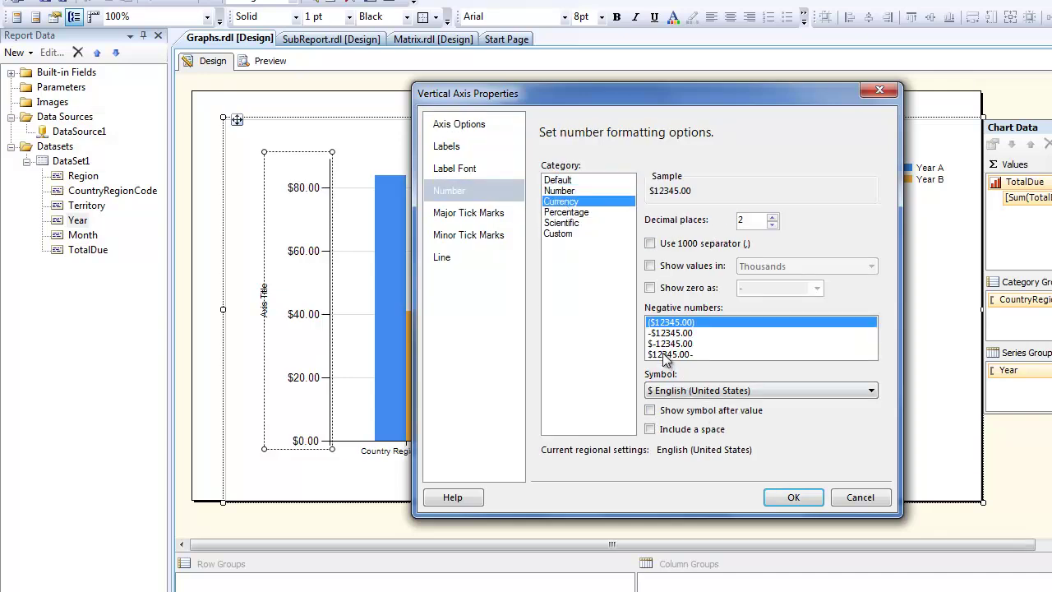
{"action": "left_click", "coordinate": [793, 497]}
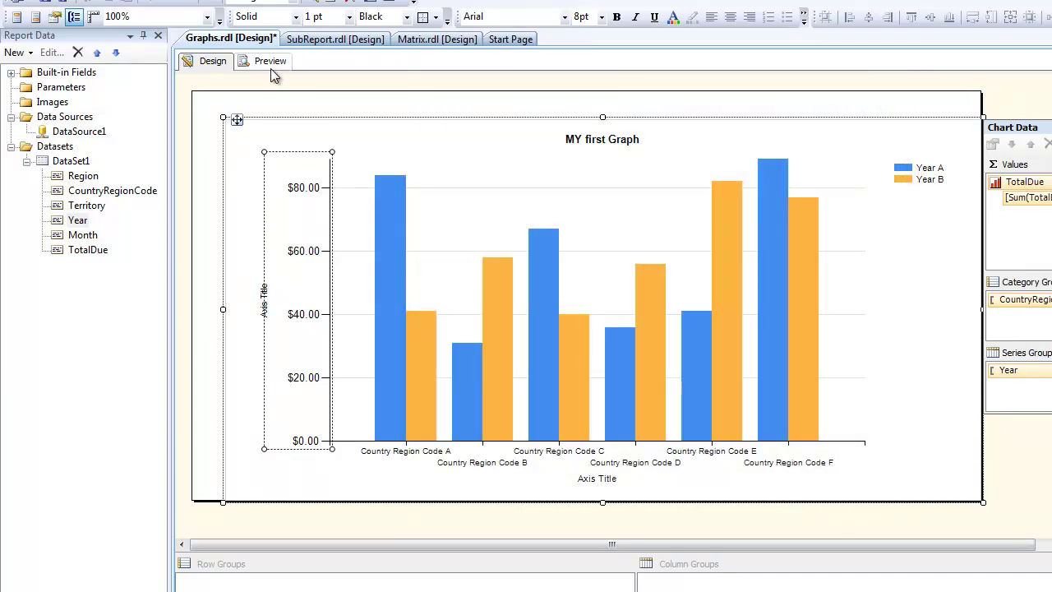
{"action": "left_click", "coordinate": [272, 65]}
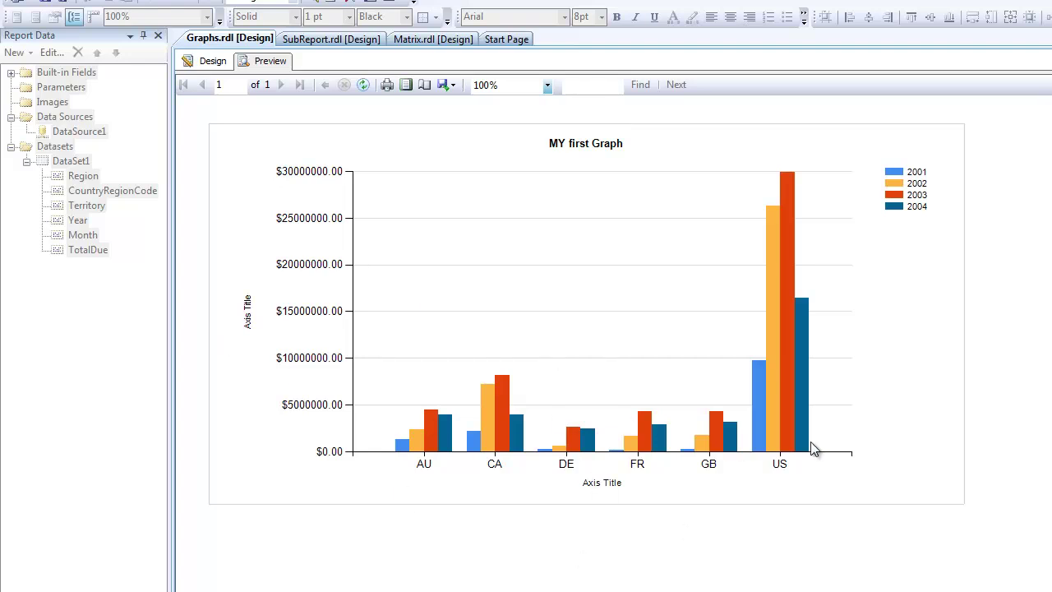
{"action": "left_click", "coordinate": [211, 62]}
{"action": "left_click", "coordinate": [77, 221]}
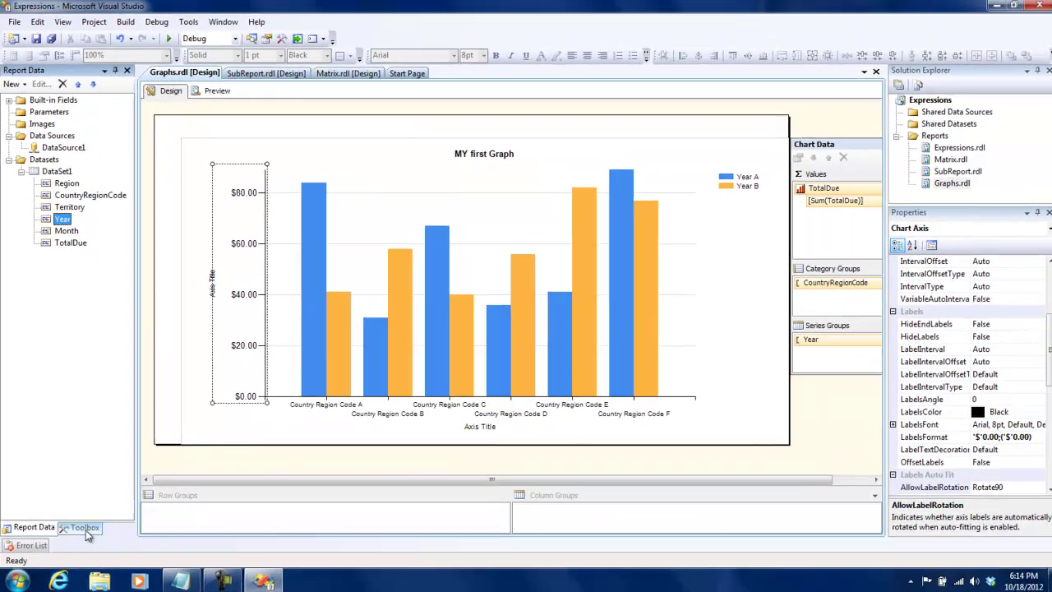
{"action": "key", "text": "ctrl+alt+x"}
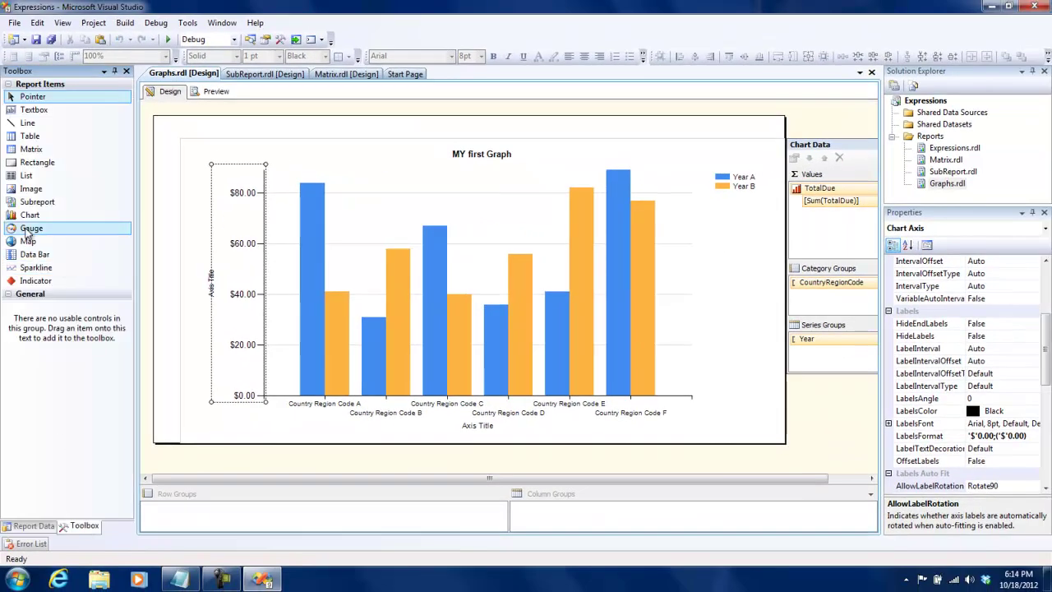
{"action": "left_click_drag", "start_coordinate": [31, 215], "coordinate": [176, 288]}
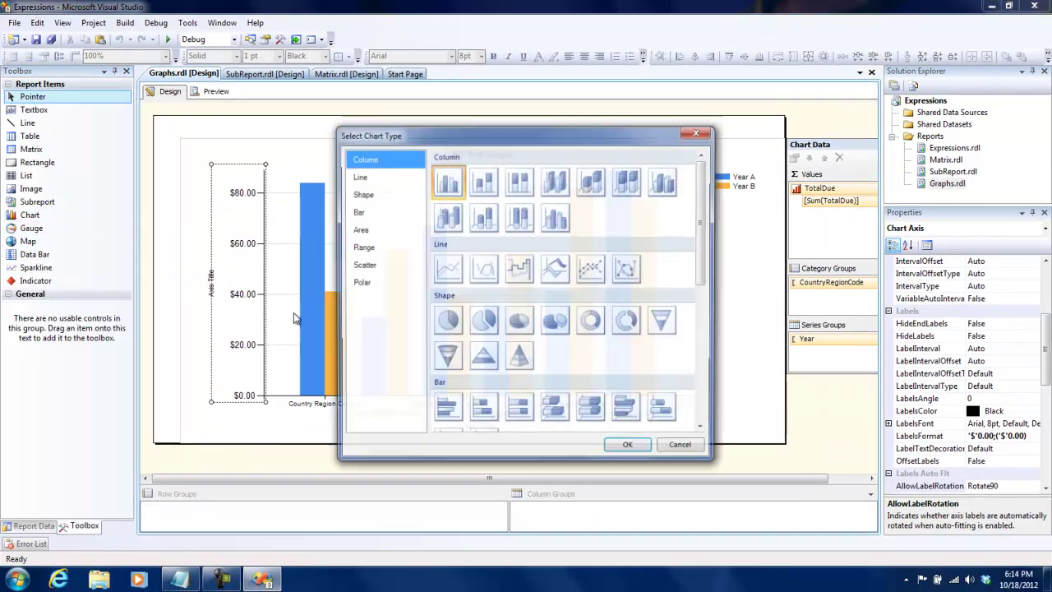
{"action": "left_click_drag", "start_coordinate": [704, 235], "coordinate": [717, 401]}
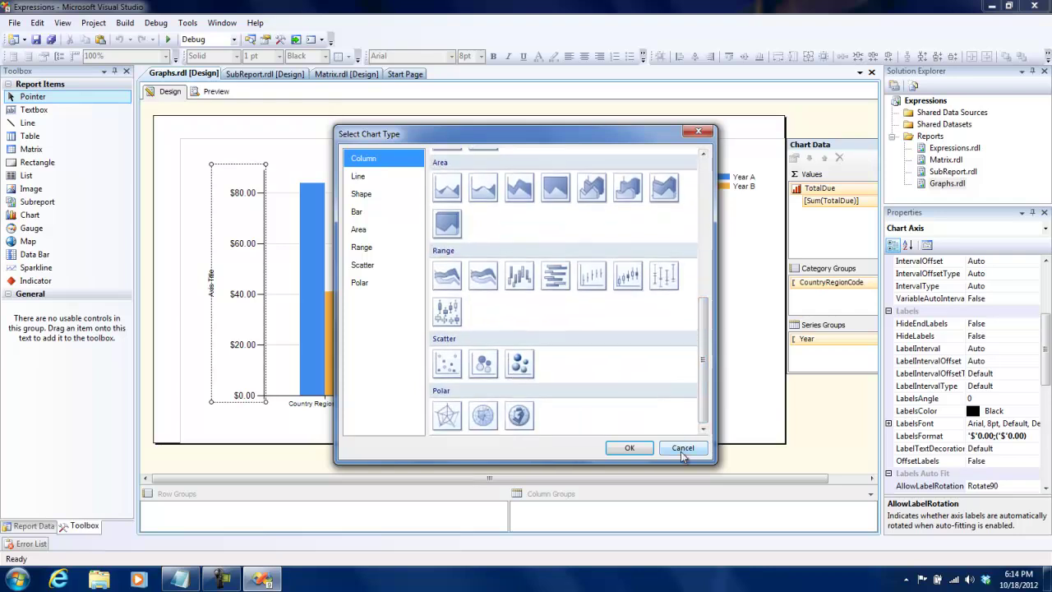
{"action": "left_click", "coordinate": [681, 450]}
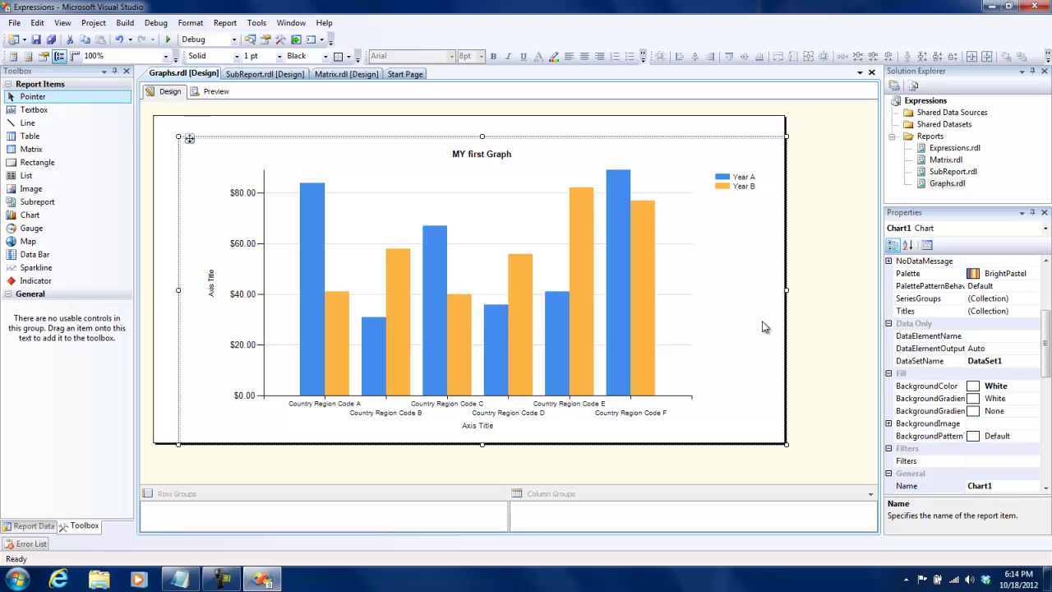